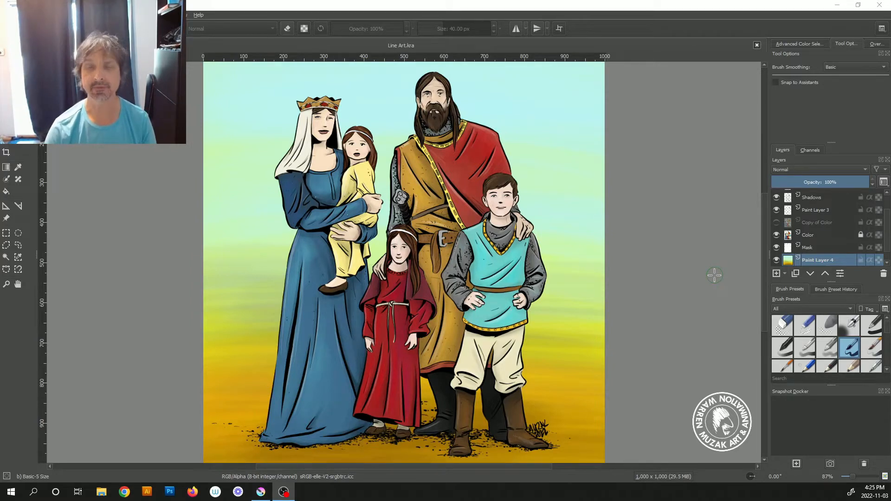
Hide all the layers, then show only the line art on Paint Layer 2.
{"action": "left_click", "coordinate": [776, 260]}
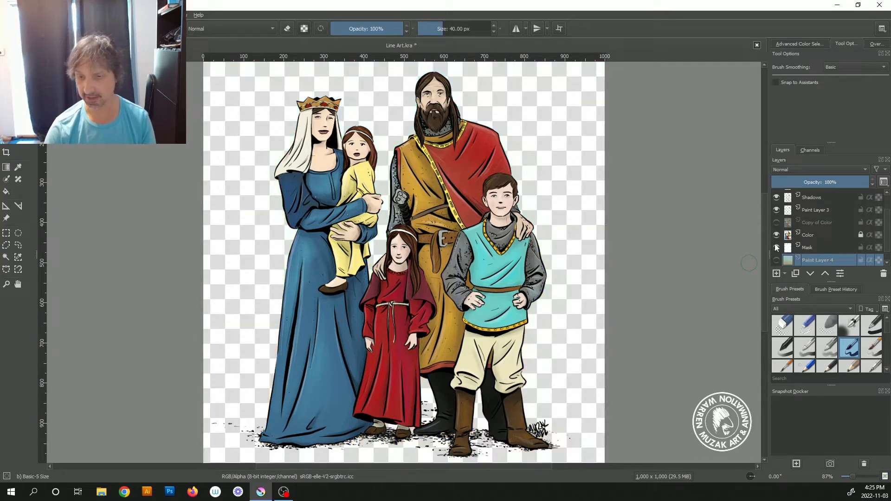
{"action": "mouse_move", "coordinate": [776, 244]}
{"action": "left_mouse_down"}
{"action": "mouse_move", "coordinate": [777, 196]}
{"action": "mouse_move", "coordinate": [795, 204]}
{"action": "mouse_move", "coordinate": [779, 200]}
{"action": "mouse_move", "coordinate": [776, 207]}
{"action": "mouse_move", "coordinate": [775, 194]}
{"action": "left_mouse_up"}
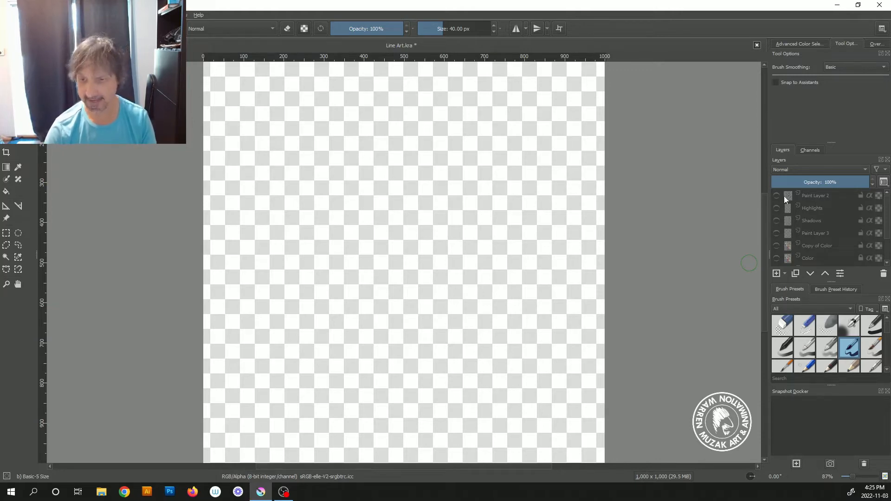
{"action": "mouse_move", "coordinate": [784, 196]}
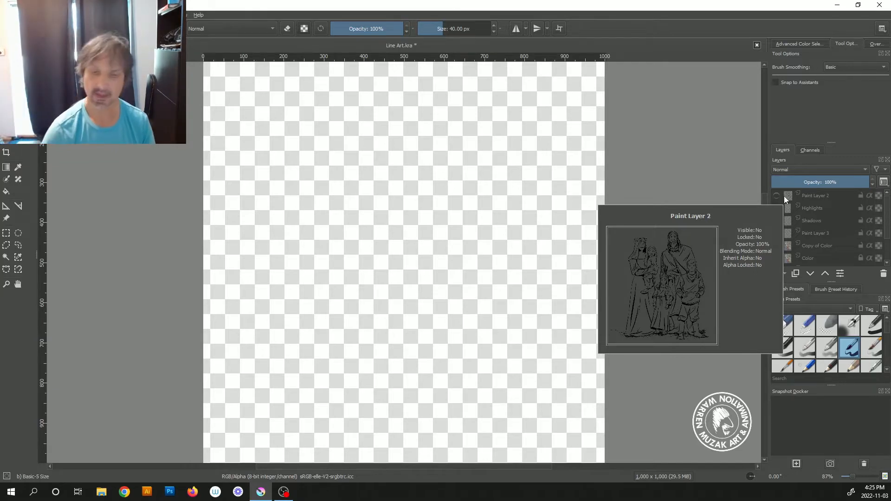
{"action": "left_click", "coordinate": [778, 196]}
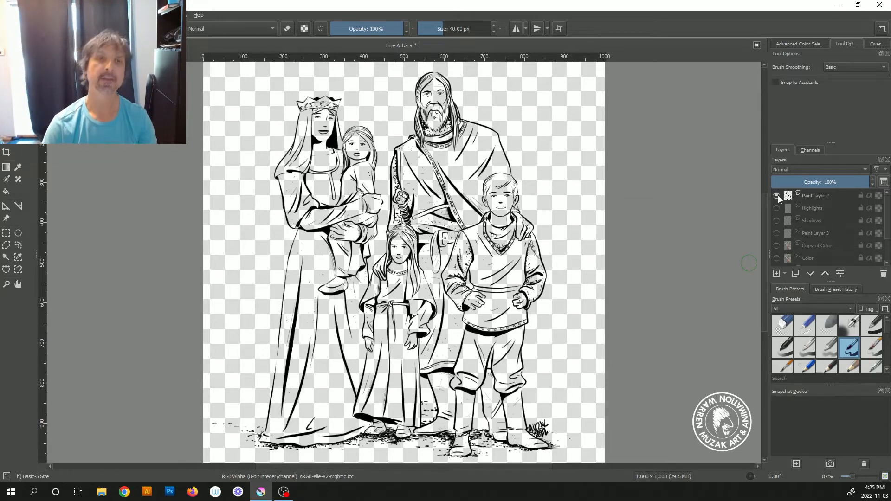
{"action": "mouse_move", "coordinate": [778, 195]}
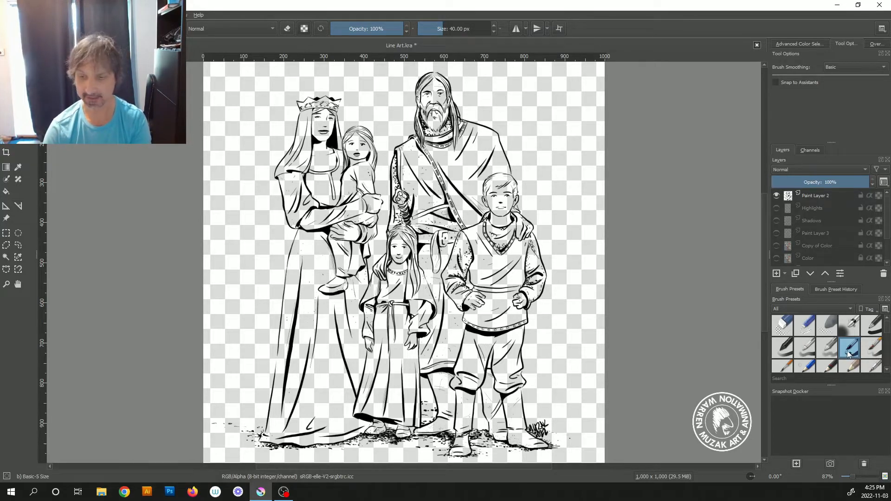
{"action": "mouse_move", "coordinate": [843, 331]}
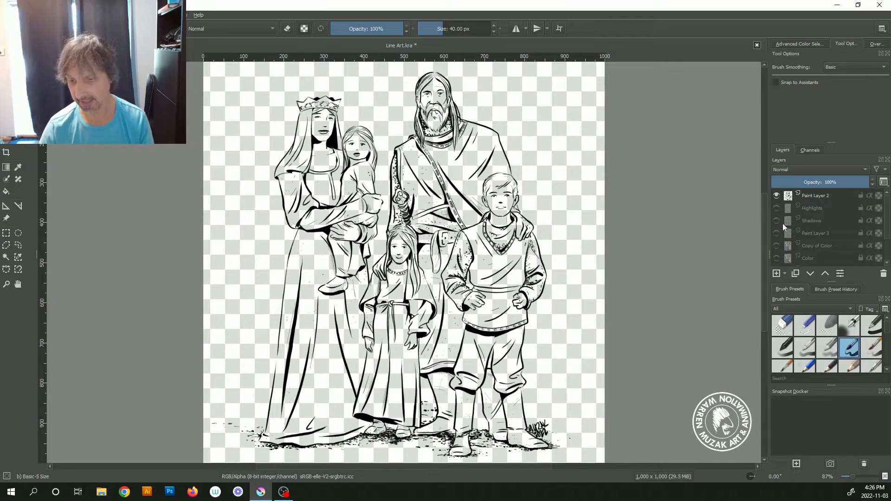
Show the Mask layer beneath the line art.
{"action": "scroll", "coordinate": [801, 221], "scroll_direction": "down", "scroll_amount": 2}
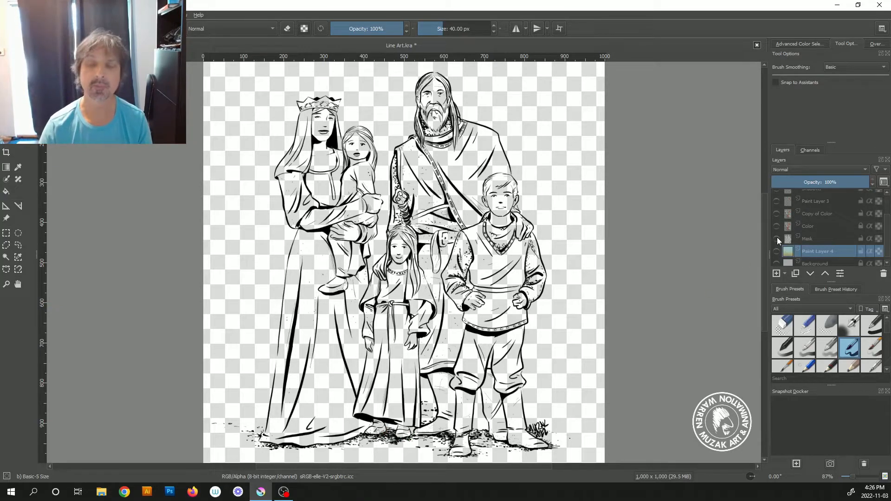
{"action": "mouse_move", "coordinate": [777, 238]}
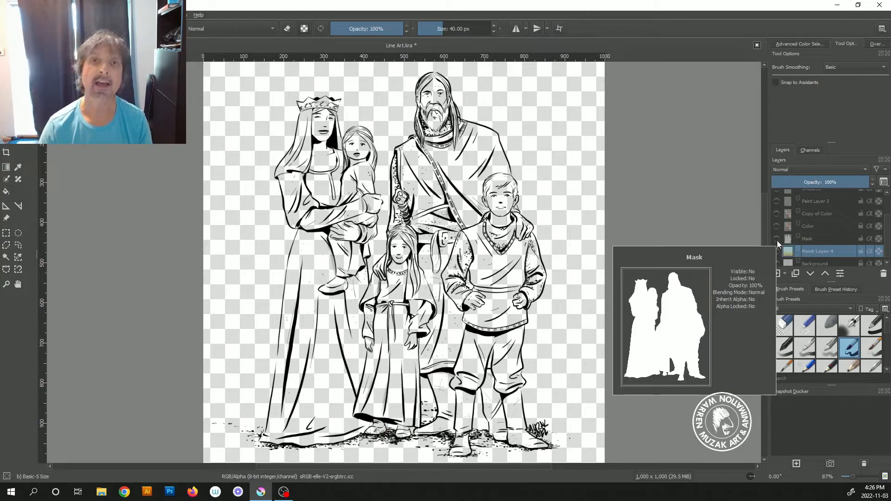
{"action": "left_click", "coordinate": [777, 240]}
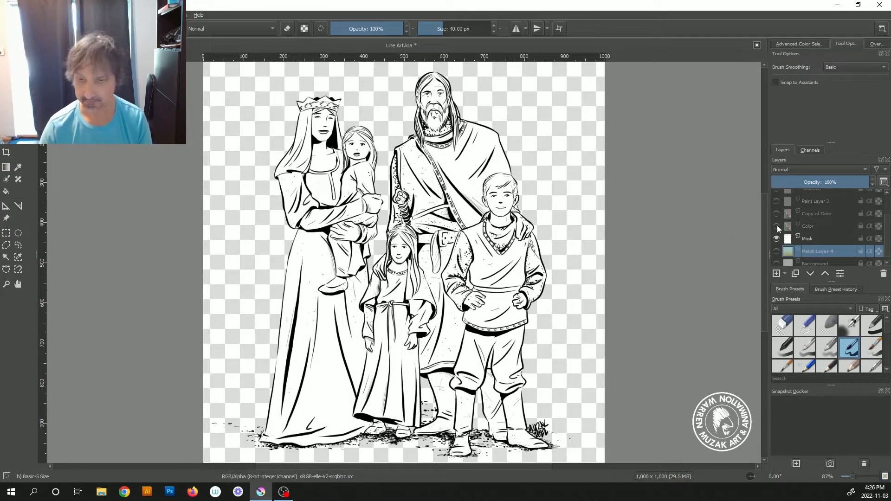
Hide the line art and select the white family silhouette on the Mask layer with the Contiguous Selection tool.
{"action": "scroll", "coordinate": [785, 207], "scroll_direction": "up", "scroll_amount": 3}
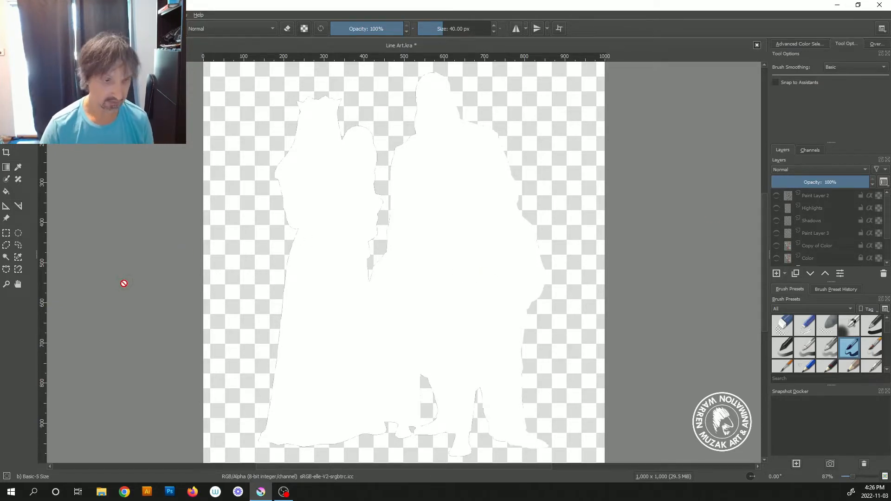
{"action": "left_click", "coordinate": [6, 256]}
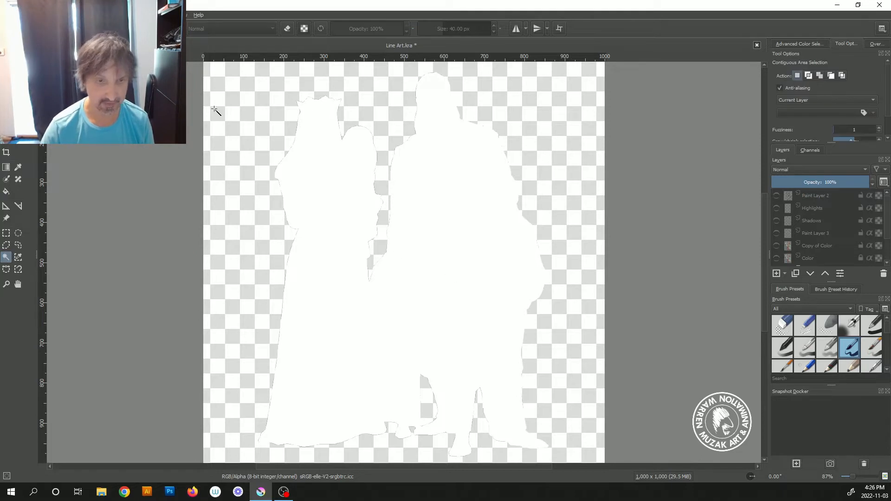
{"action": "scroll", "coordinate": [814, 219], "scroll_direction": "down", "scroll_amount": 1}
{"action": "left_click", "coordinate": [817, 235]}
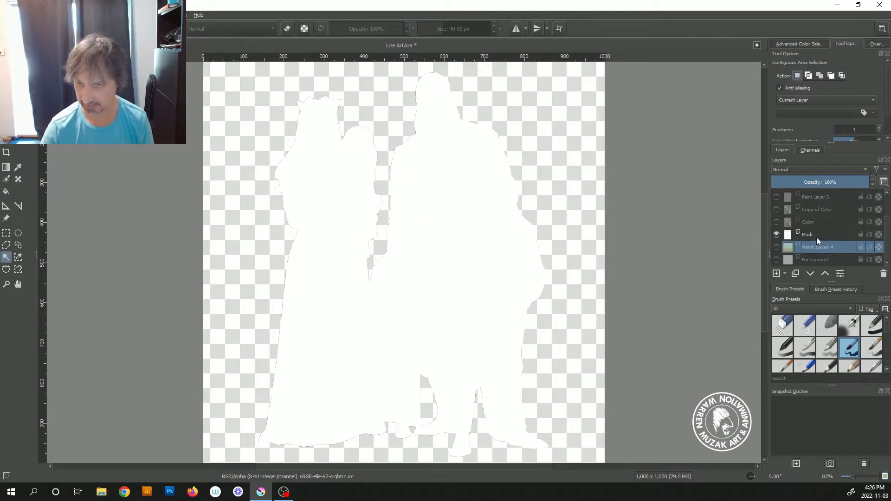
{"action": "left_click", "coordinate": [528, 266]}
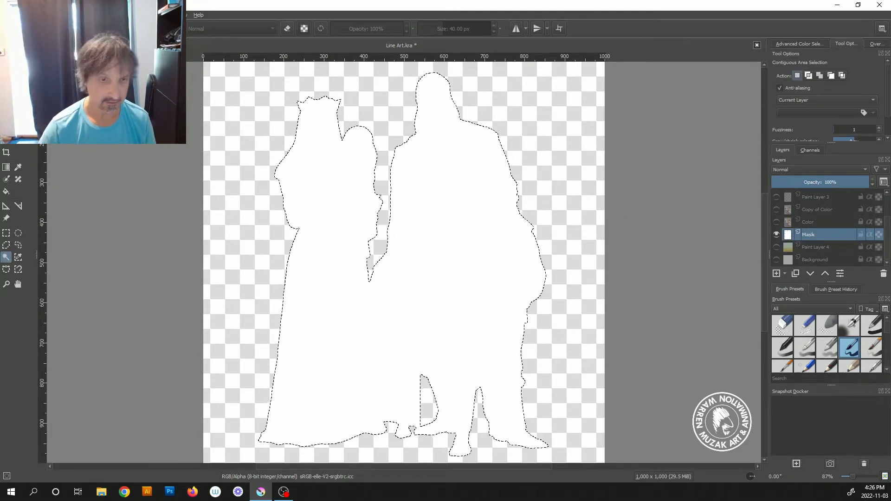
Set the foreground color to pure red (#ff0000) and fill the selected silhouette on the Mask layer with it.
{"action": "left_click", "coordinate": [418, 207]}
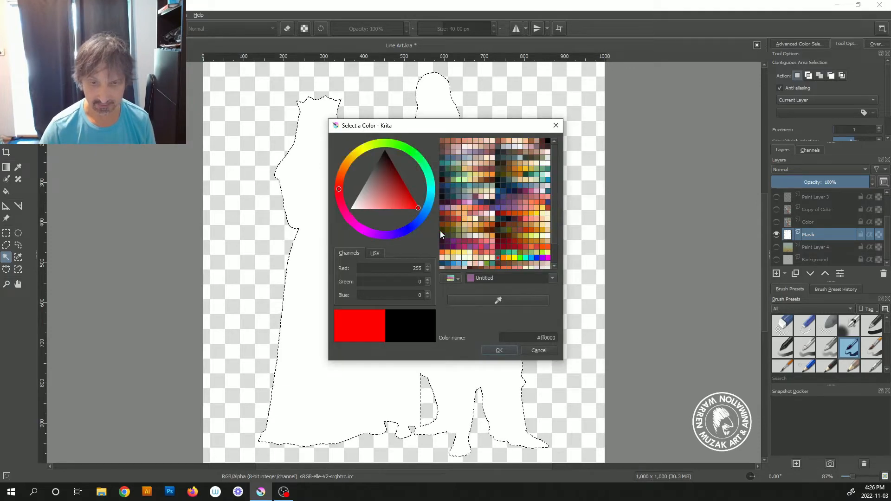
{"action": "left_click", "coordinate": [491, 352]}
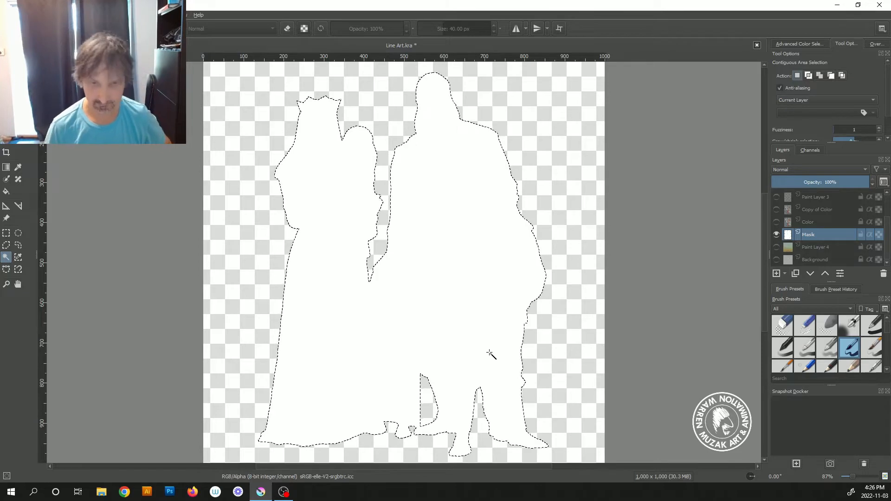
{"action": "key", "text": "shift+BackSpace"}
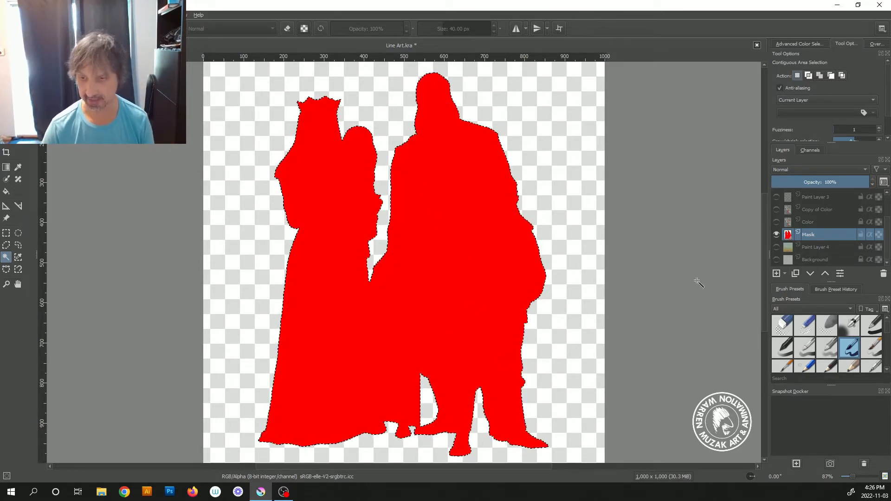
Show the Paint Layer 2 line art over the red silhouette and check how its outlines fit around the queen's head.
{"action": "scroll", "coordinate": [796, 211], "scroll_direction": "up", "scroll_amount": 1}
{"action": "left_click", "coordinate": [777, 195]}
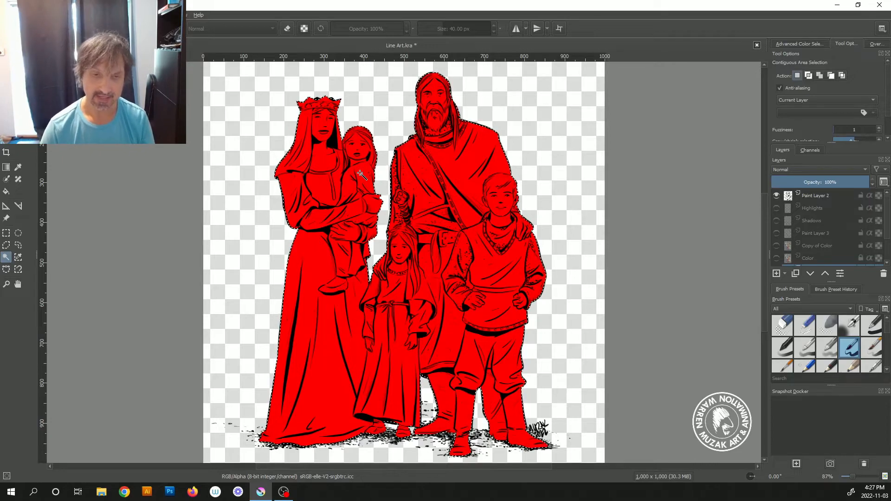
{"action": "scroll", "coordinate": [307, 96], "scroll_direction": "up", "scroll_amount": 8}
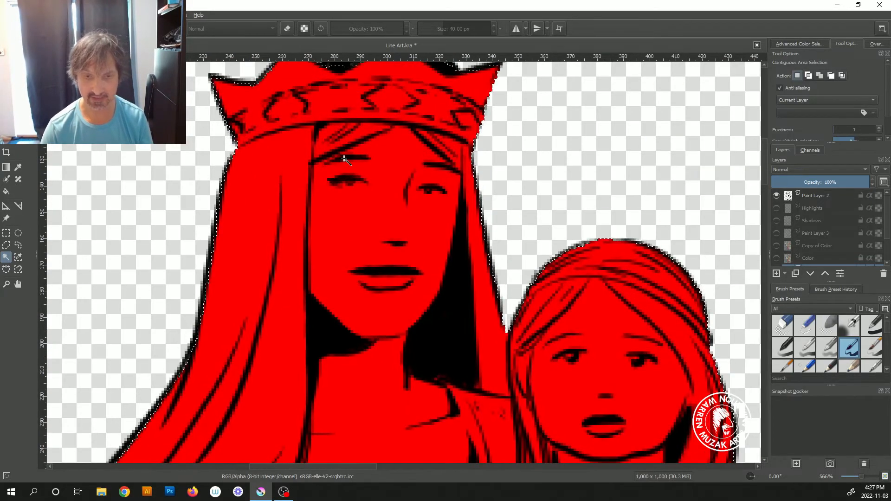
{"action": "scroll", "coordinate": [343, 159], "scroll_direction": "down", "scroll_amount": 6}
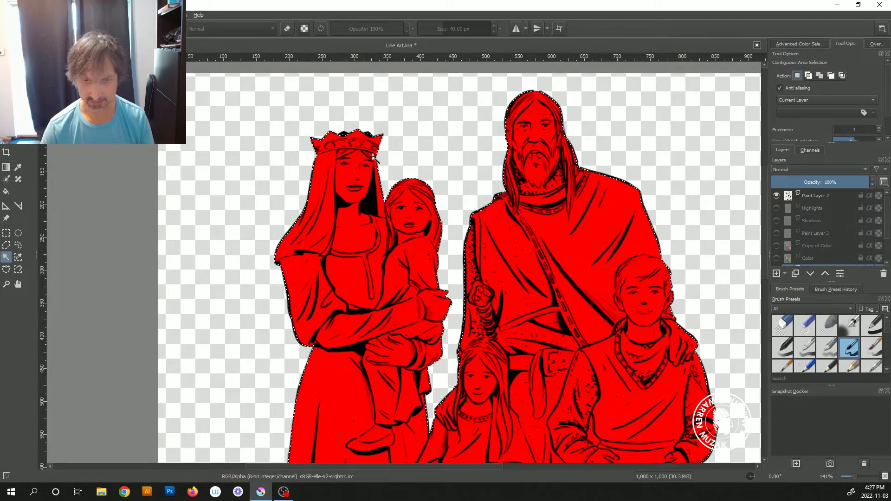
{"action": "scroll", "coordinate": [372, 135], "scroll_direction": "down", "scroll_amount": 2}
{"action": "scroll", "coordinate": [496, 213], "scroll_direction": "down", "scroll_amount": 2}
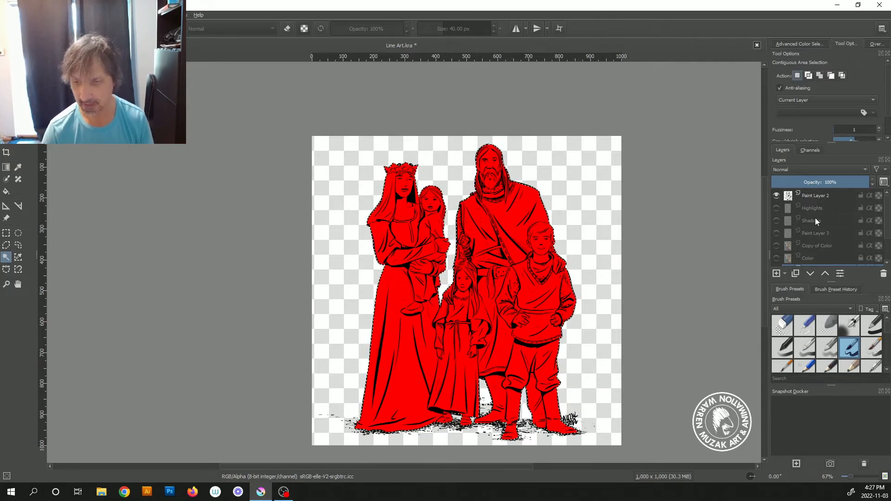
Undo the red fill on the Mask layer and show the Color layer.
{"action": "scroll", "coordinate": [814, 219], "scroll_direction": "down", "scroll_amount": 1}
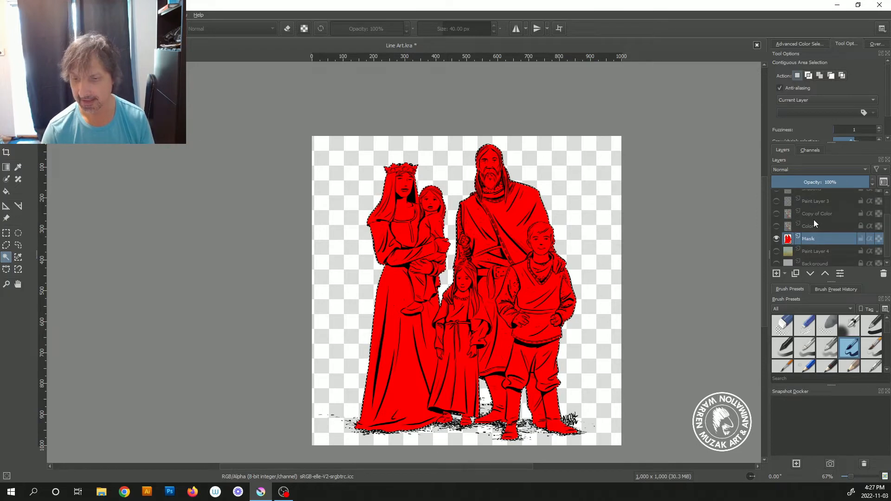
{"action": "left_click", "coordinate": [777, 238]}
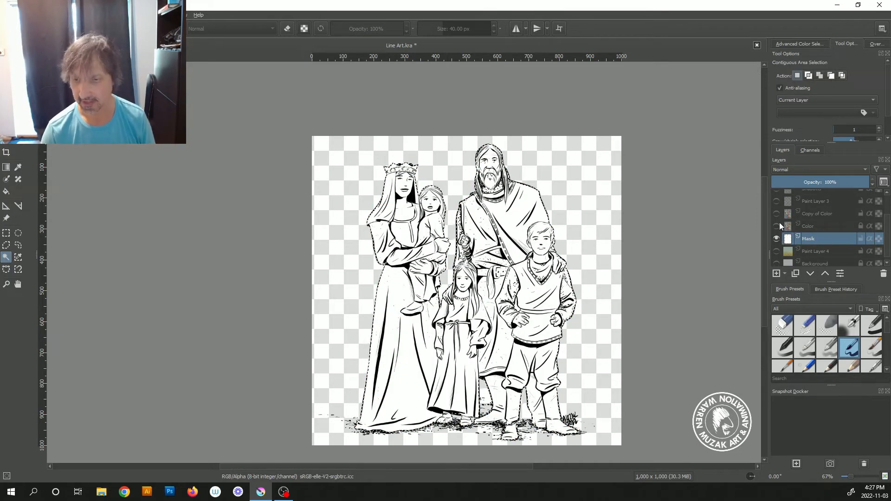
{"action": "left_click", "coordinate": [776, 226]}
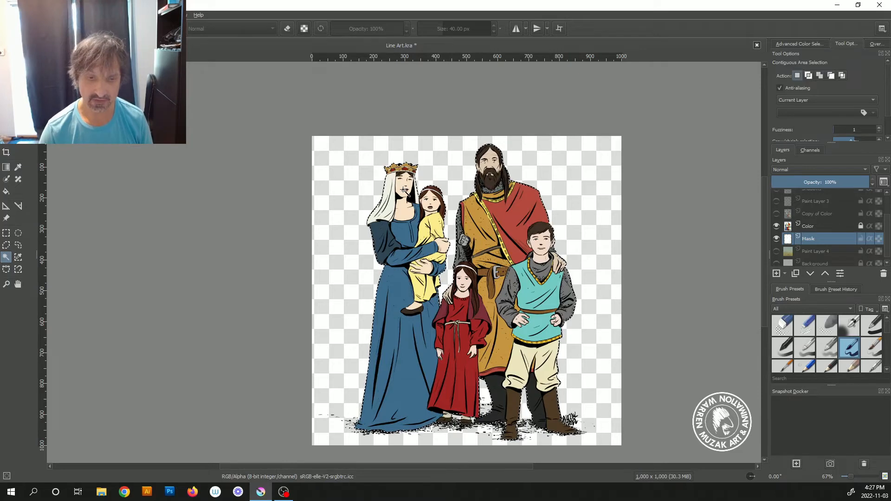
Clear the silhouette selection and inspect the flat colors on the queen and the child up close.
{"action": "scroll", "coordinate": [403, 190], "scroll_direction": "up", "scroll_amount": 3}
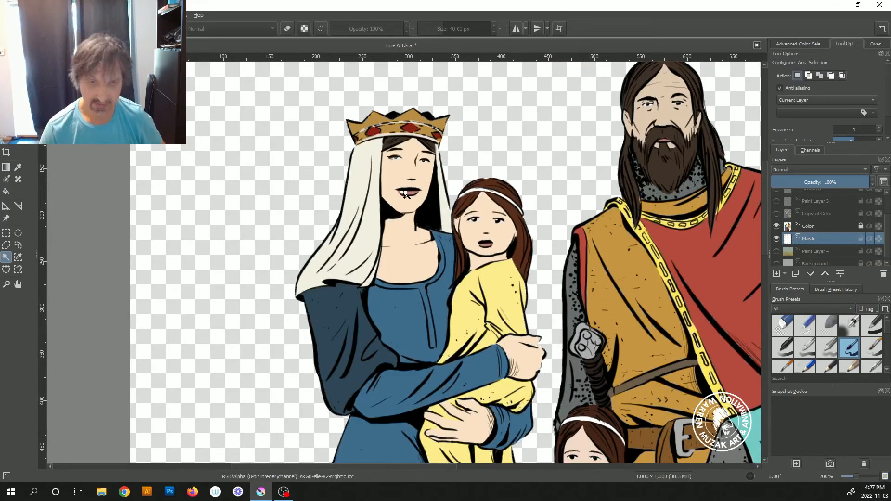
{"action": "scroll", "coordinate": [371, 174], "scroll_direction": "up", "scroll_amount": 4}
{"action": "scroll", "coordinate": [385, 177], "scroll_direction": "down", "scroll_amount": 2}
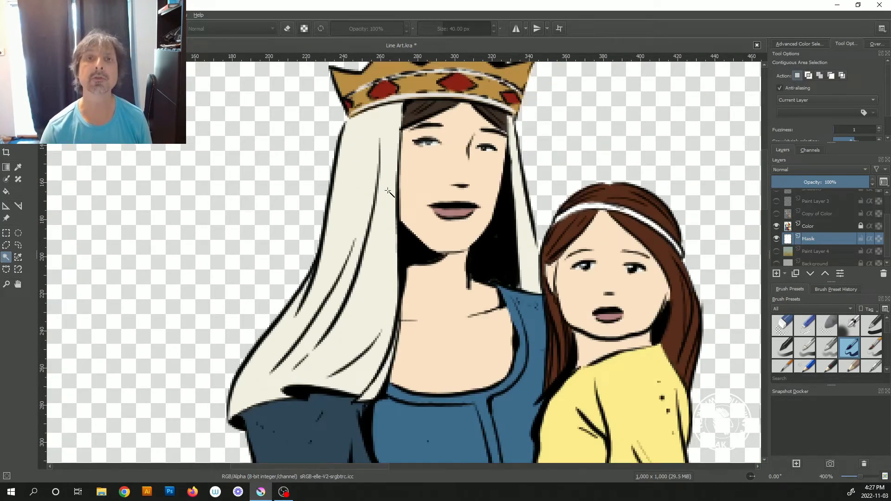
{"action": "scroll", "coordinate": [617, 178], "scroll_direction": "down", "scroll_amount": 3}
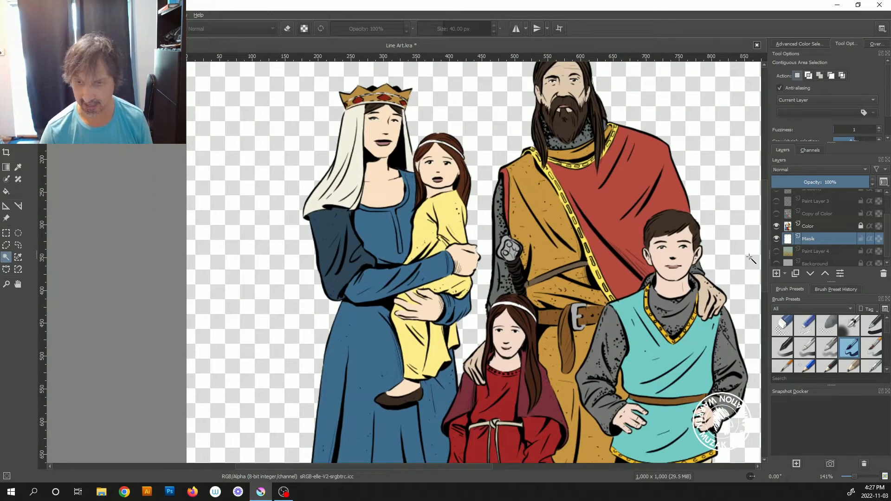
Toggle the visibility of Paint Layer 2 to compare the flat colors with and without the line art.
{"action": "scroll", "coordinate": [807, 228], "scroll_direction": "up", "scroll_amount": 2}
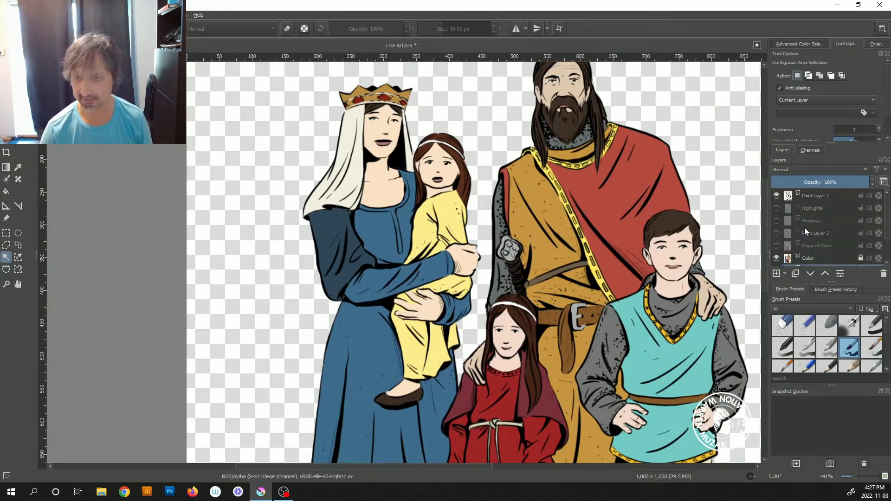
{"action": "left_click", "coordinate": [808, 195]}
{"action": "left_click", "coordinate": [776, 195]}
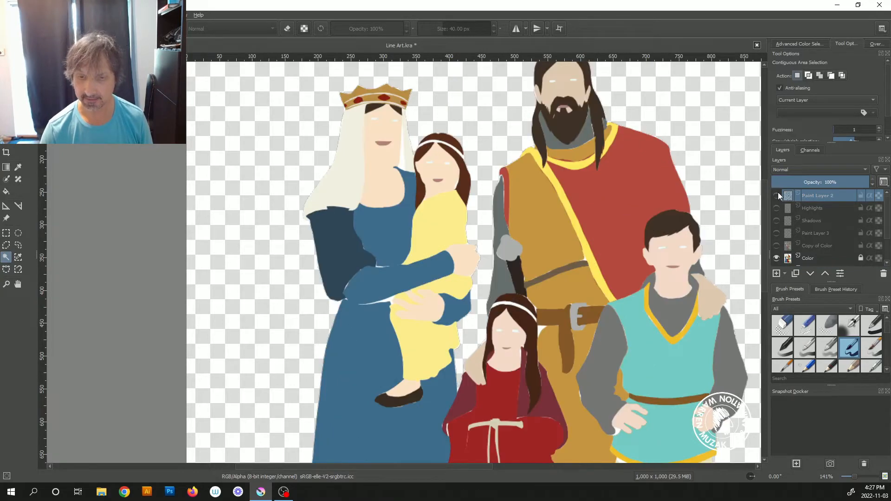
{"action": "left_click", "coordinate": [778, 192]}
{"action": "left_click", "coordinate": [778, 192]}
{"action": "left_click", "coordinate": [778, 192]}
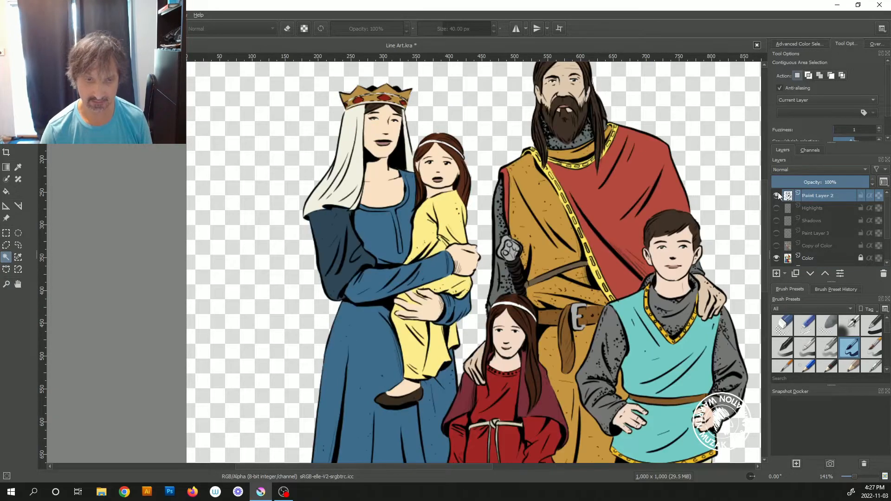
Show the Shadows layer above the flat colors.
{"action": "scroll", "coordinate": [794, 213], "scroll_direction": "down", "scroll_amount": 3}
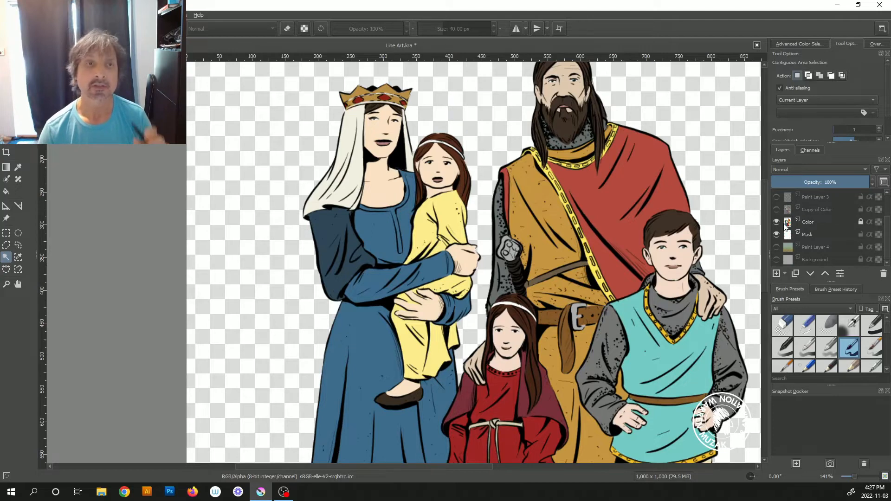
{"action": "mouse_move", "coordinate": [785, 226]}
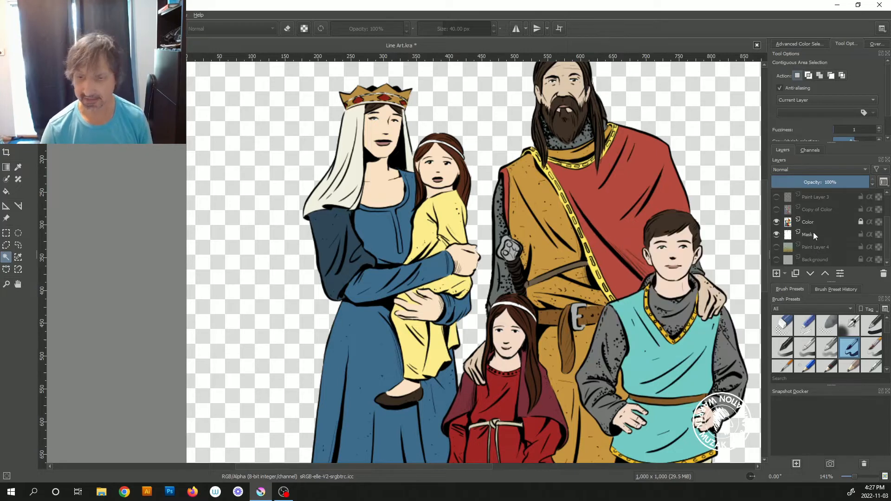
{"action": "scroll", "coordinate": [819, 223], "scroll_direction": "up", "scroll_amount": 3}
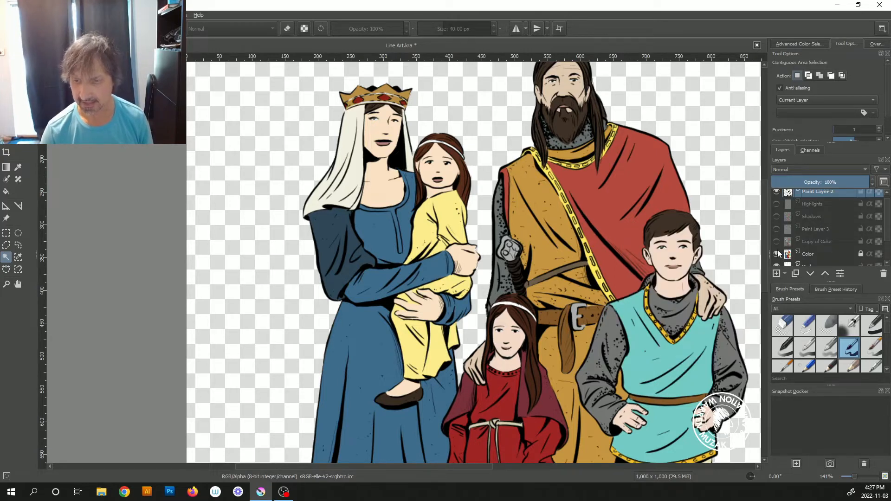
{"action": "left_click", "coordinate": [775, 216]}
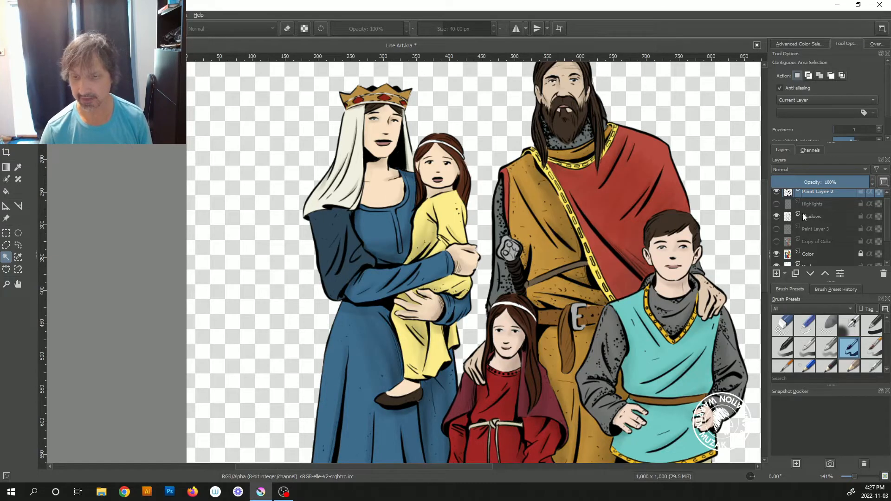
{"action": "mouse_move", "coordinate": [810, 218]}
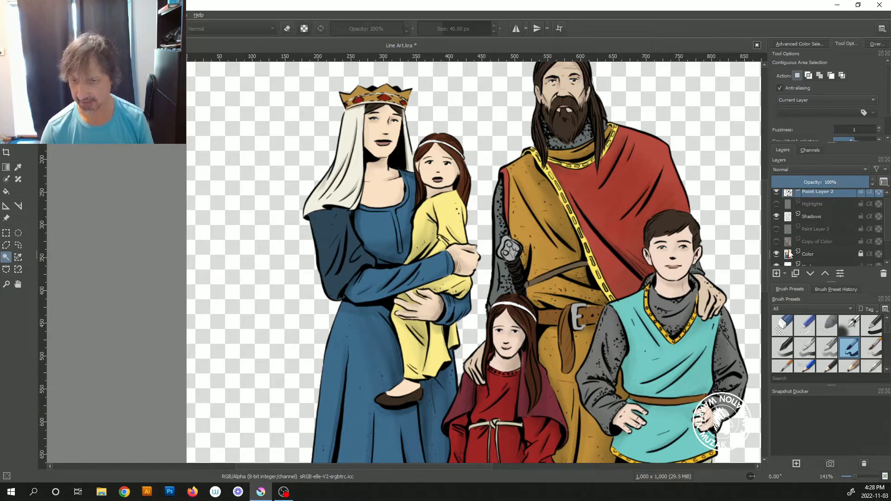
Select the queen's main blue dress areas by color on the Color layer.
{"action": "left_click", "coordinate": [807, 255]}
{"action": "scroll", "coordinate": [806, 246], "scroll_direction": "down", "scroll_amount": 1}
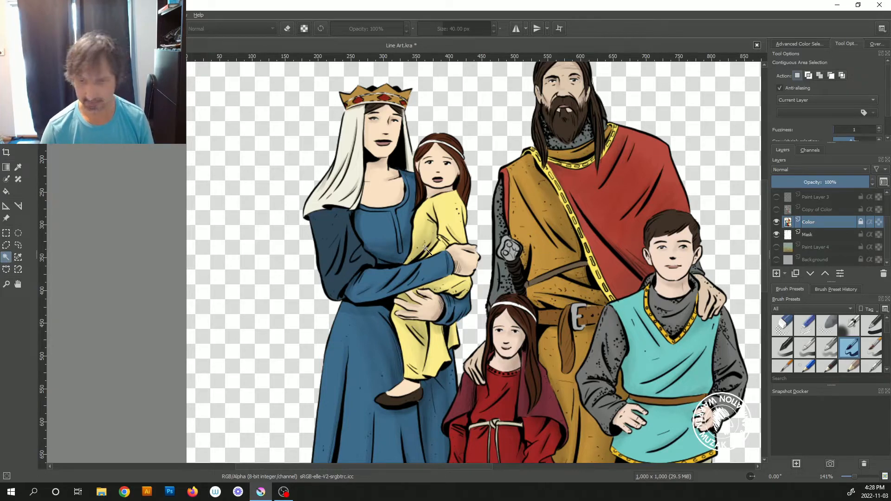
{"action": "left_click", "coordinate": [380, 234]}
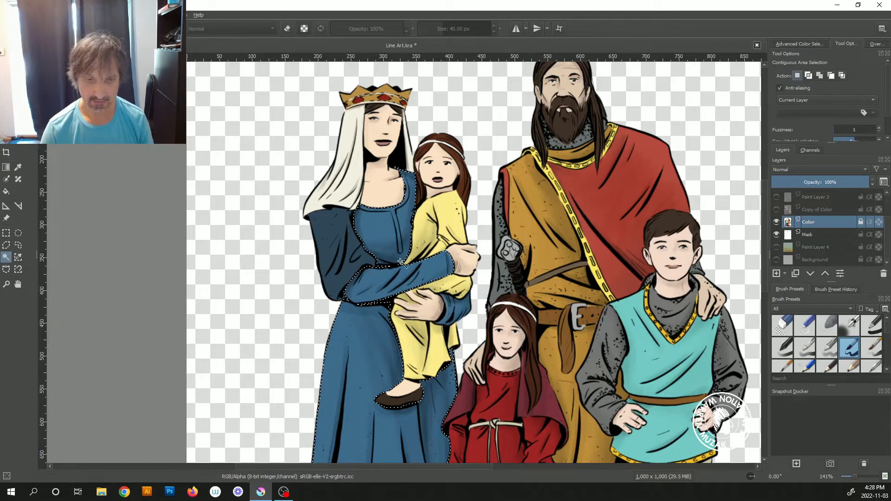
{"action": "key", "text": "minus"}
{"action": "key", "text": "minus"}
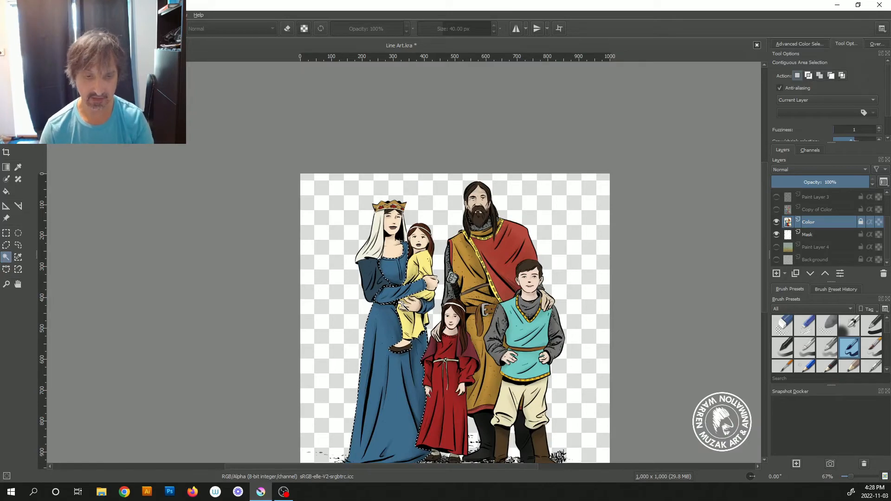
{"action": "scroll", "coordinate": [451, 256], "scroll_direction": "up", "scroll_amount": 3}
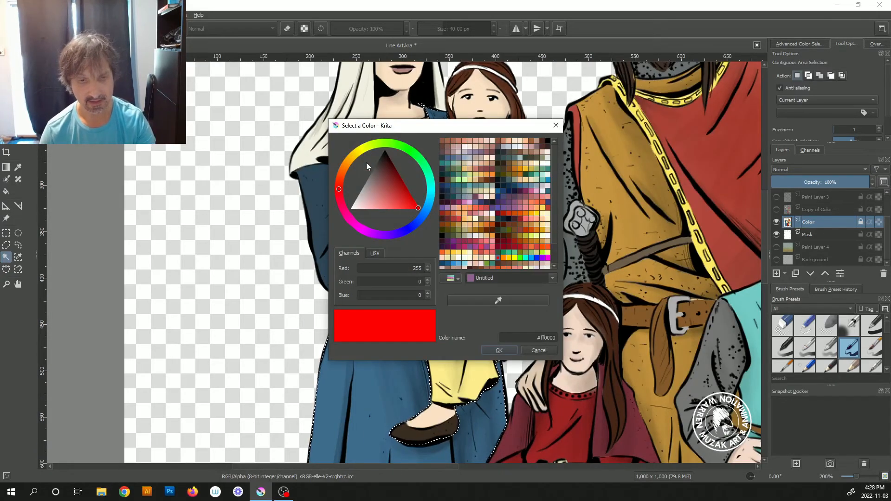
Set the painting color to black (#000000).
{"action": "left_click", "coordinate": [442, 233]}
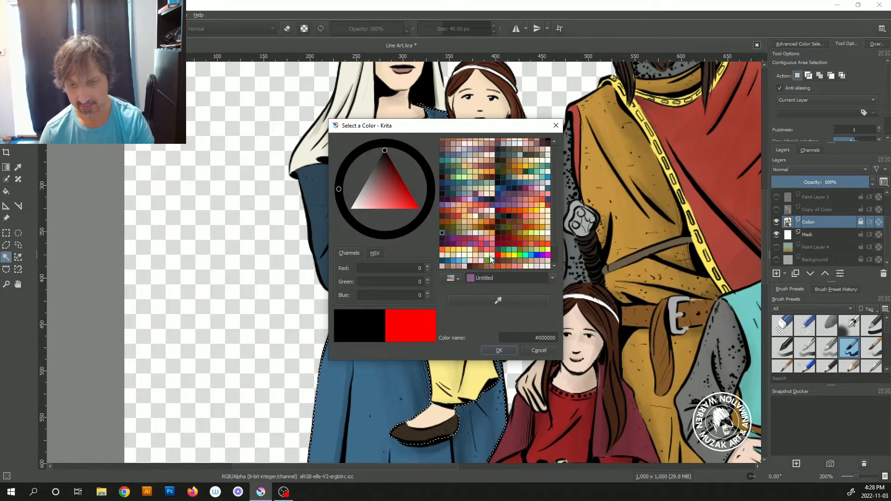
{"action": "left_click", "coordinate": [499, 350]}
Choose the Bristles-4 Glaze brush and make the Shadows layer active for painting.
{"action": "scroll", "coordinate": [888, 341], "scroll_direction": "down", "scroll_amount": 3}
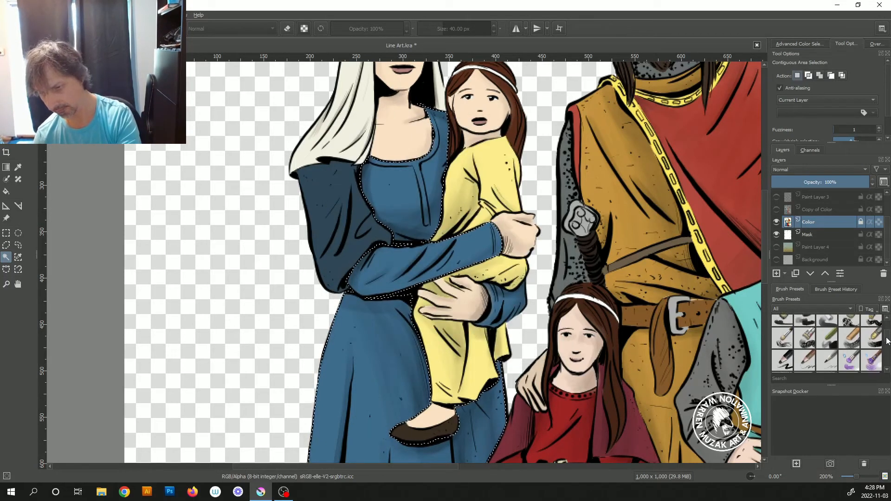
{"action": "scroll", "coordinate": [887, 341], "scroll_direction": "down", "scroll_amount": 3}
{"action": "left_click", "coordinate": [870, 358]}
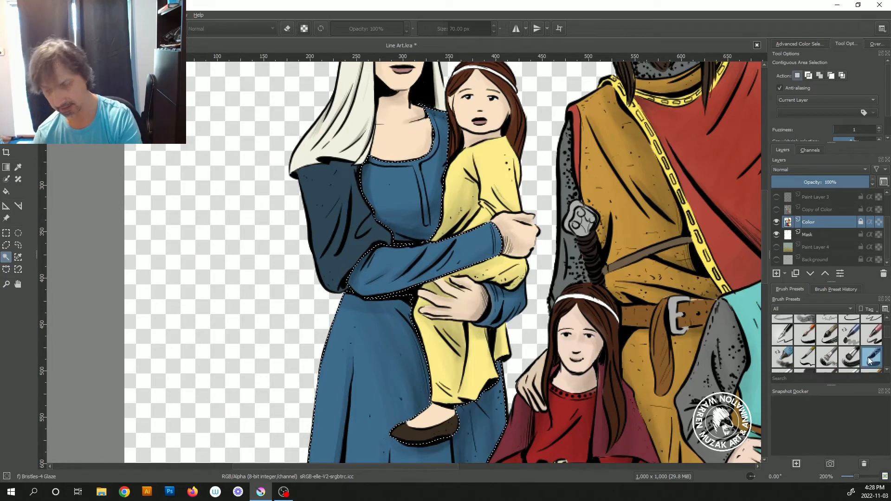
{"action": "key", "text": "b"}
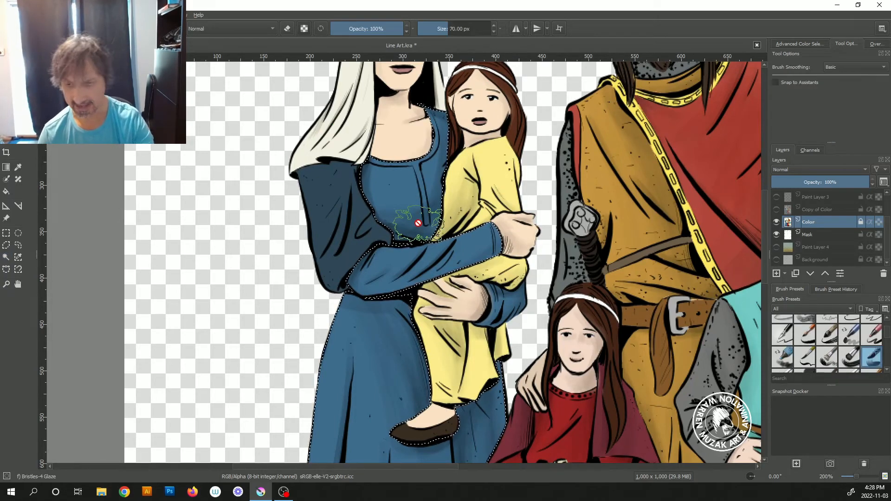
{"action": "scroll", "coordinate": [845, 214], "scroll_direction": "up", "scroll_amount": 2}
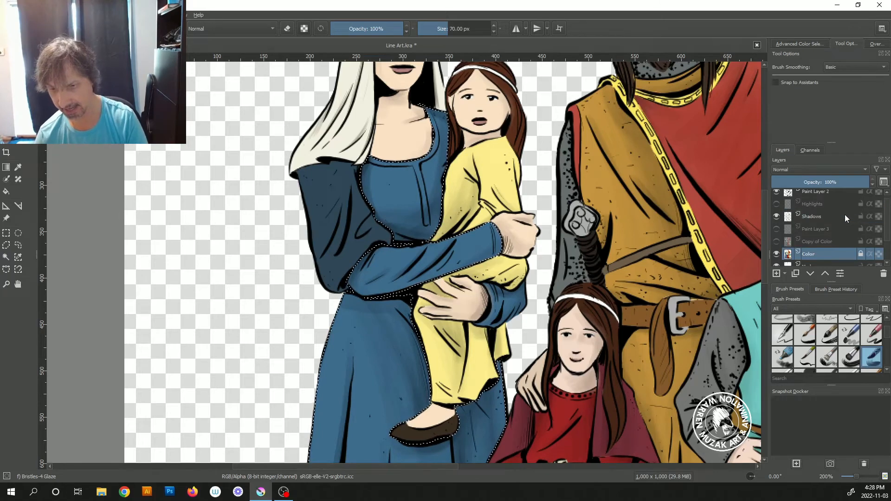
{"action": "left_click", "coordinate": [845, 214]}
Try black shading at 100% brush opacity on the queen's bodice and sleeve, and undo the strokes.
{"action": "mouse_move", "coordinate": [432, 157]}
{"action": "left_mouse_down"}
{"action": "mouse_move", "coordinate": [420, 223]}
{"action": "mouse_move", "coordinate": [374, 265]}
{"action": "mouse_move", "coordinate": [342, 249]}
{"action": "left_mouse_up"}
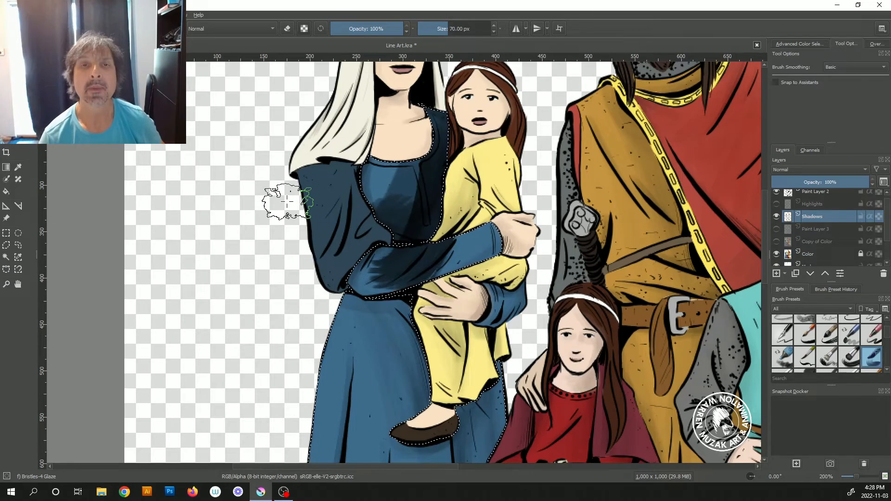
{"action": "key", "text": "ctrl+z"}
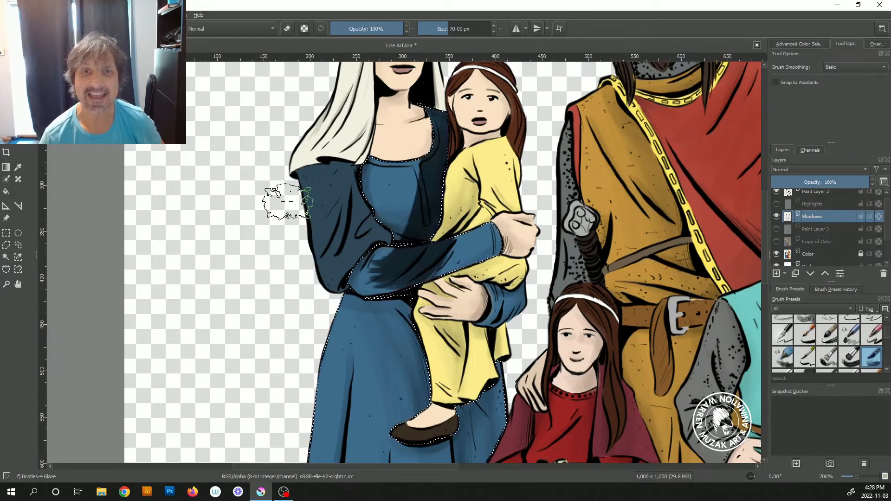
{"action": "key", "text": "ctrl+z"}
Lightly shade the queen's dress beneath her arm at 8% brush opacity, and clear the selection.
{"action": "left_click", "coordinate": [342, 29]}
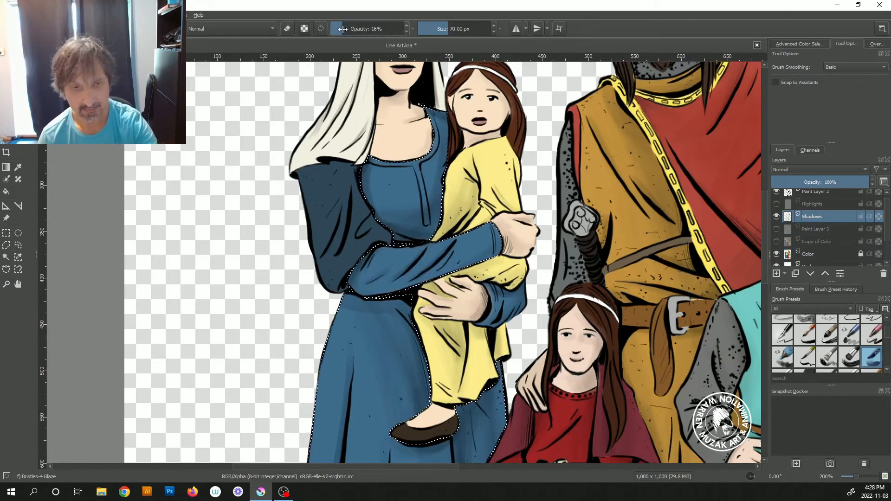
{"action": "left_click_drag", "start_coordinate": [342, 29], "coordinate": [339, 28]}
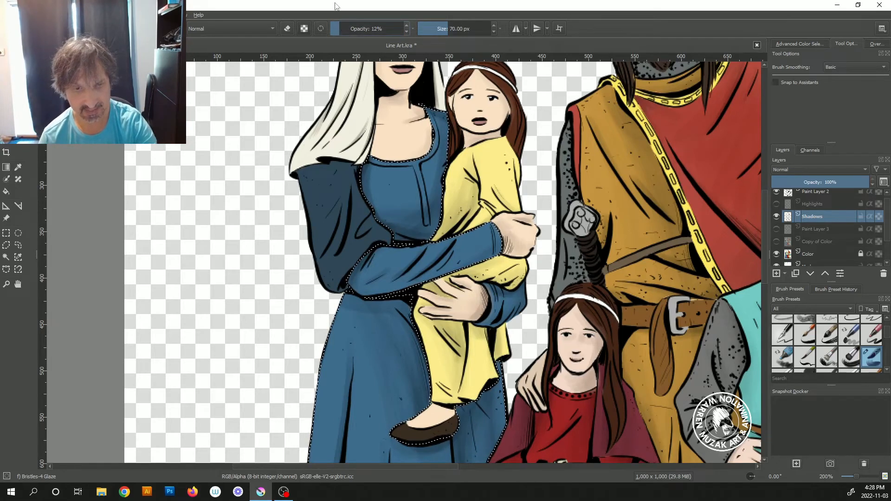
{"action": "left_click", "coordinate": [336, 29]}
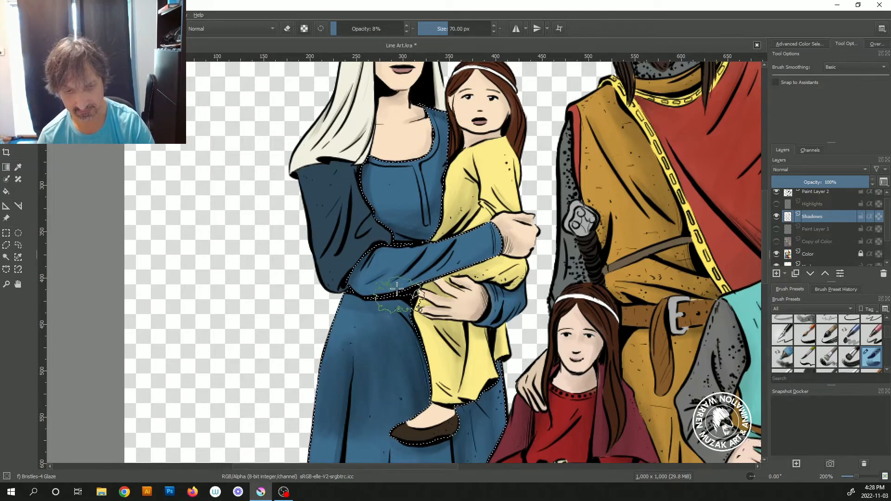
{"action": "scroll", "coordinate": [396, 297], "scroll_direction": "down", "scroll_amount": 1}
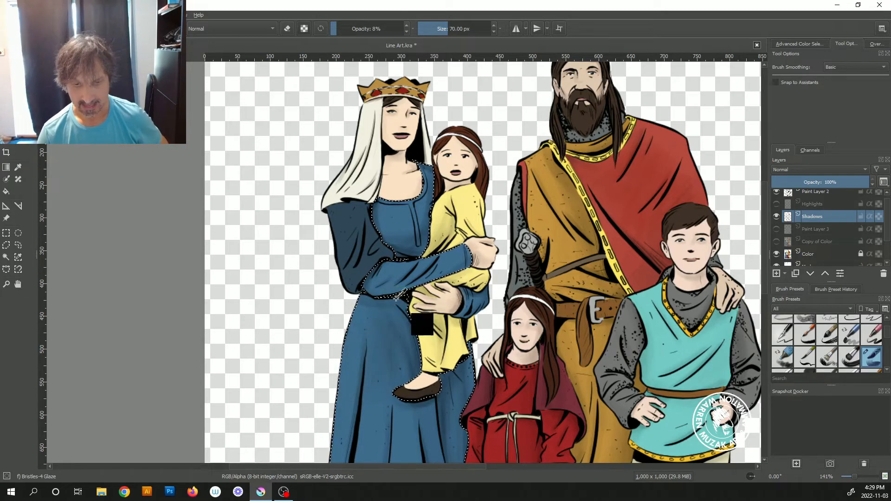
{"action": "key", "text": "ctrl+shift+a"}
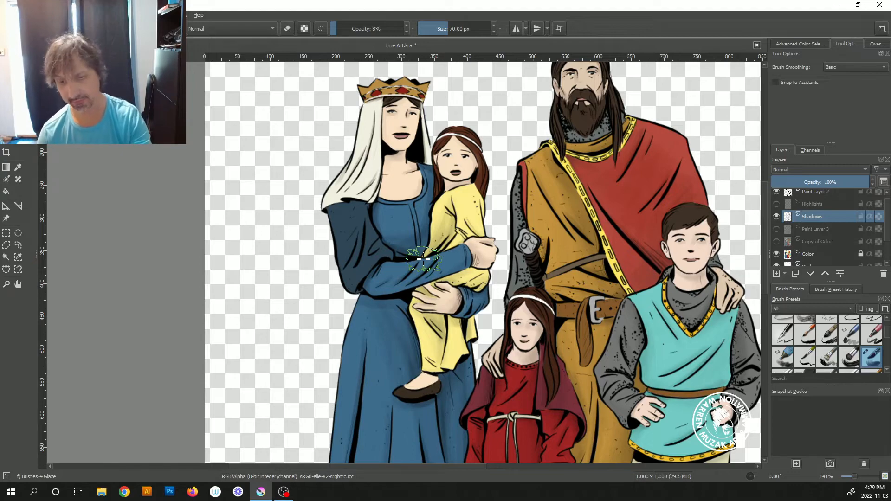
Toggle the Shadows layer off and on to compare the whole family with and without shading.
{"action": "key", "text": "minus"}
{"action": "key", "text": "minus"}
{"action": "key", "text": "1"}
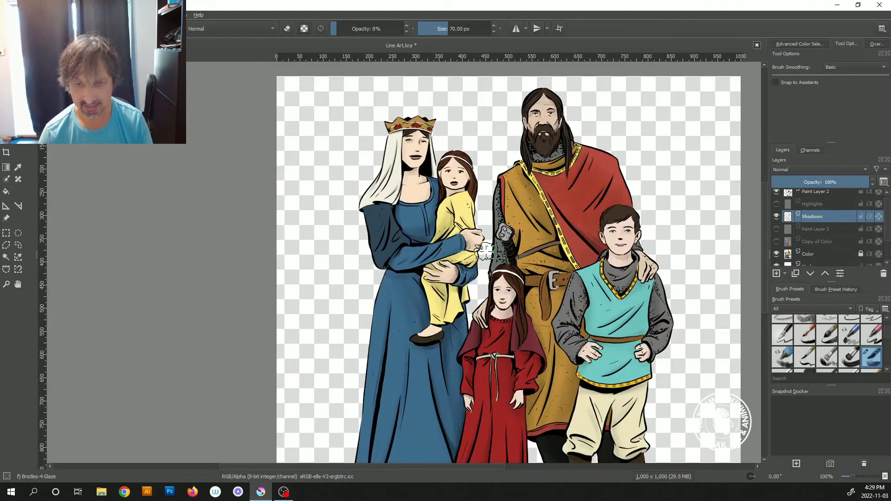
{"action": "left_click", "coordinate": [776, 217]}
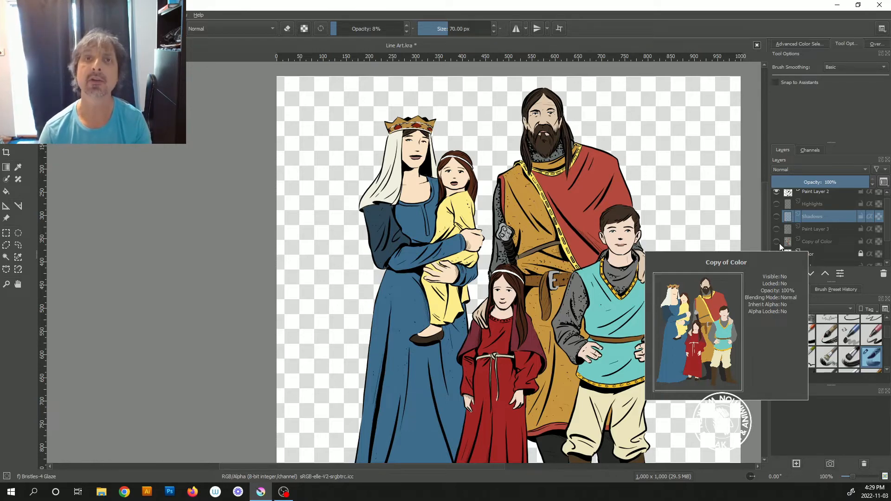
{"action": "left_click", "coordinate": [777, 217]}
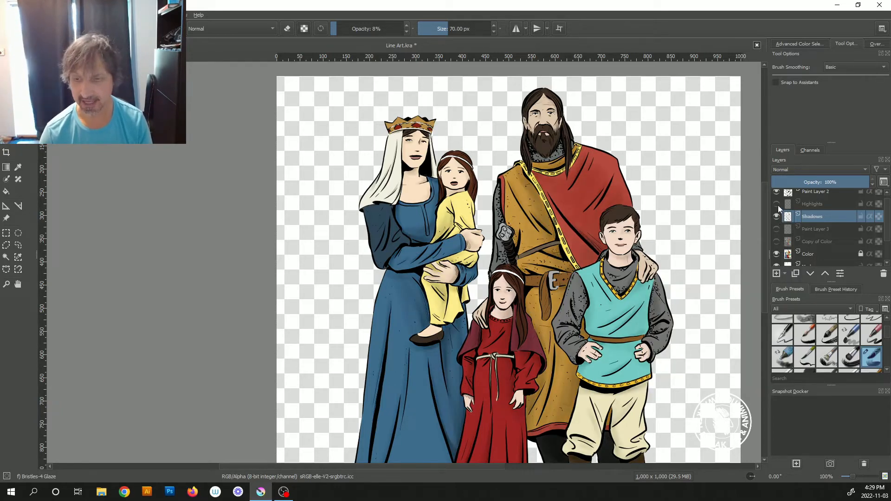
Show the Highlights layer and inspect the highlights on the father's tunic and red cloak up close.
{"action": "left_click", "coordinate": [777, 204]}
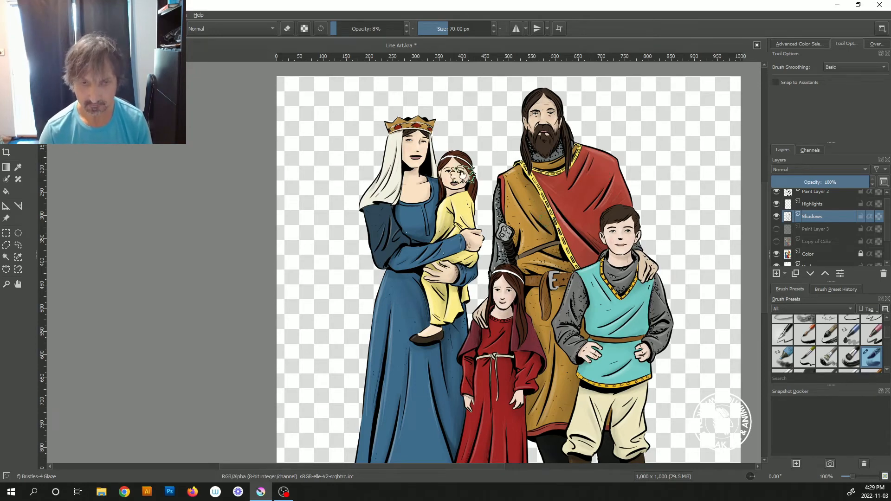
{"action": "scroll", "coordinate": [472, 167], "scroll_direction": "up", "scroll_amount": 1}
{"action": "scroll", "coordinate": [540, 198], "scroll_direction": "up", "scroll_amount": 4}
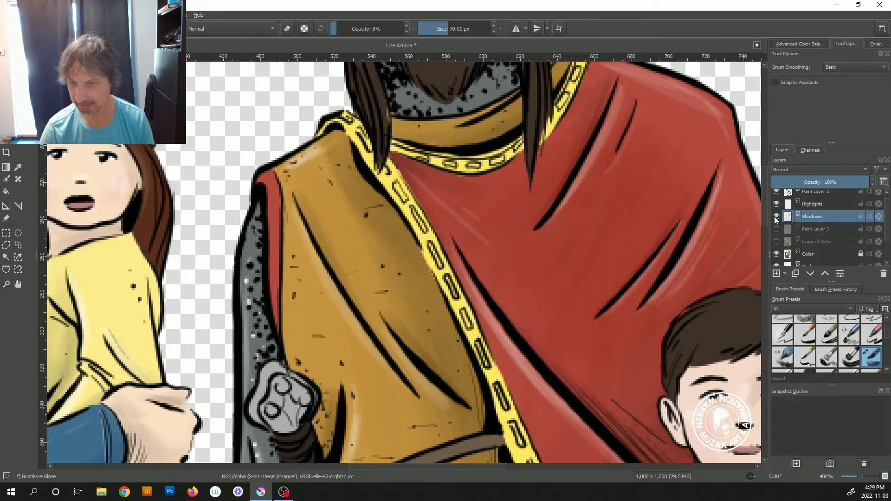
{"action": "scroll", "coordinate": [803, 205], "scroll_direction": "down", "scroll_amount": 3}
{"action": "scroll", "coordinate": [631, 204], "scroll_direction": "down", "scroll_amount": 3}
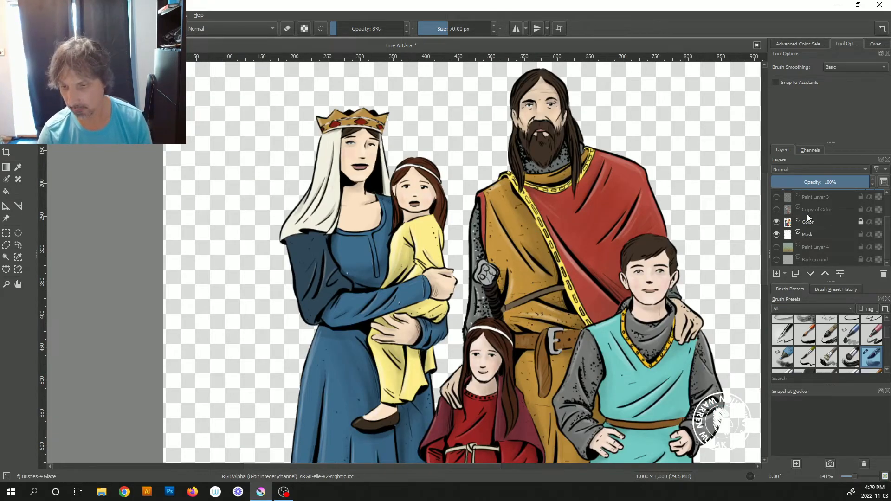
Toggle Paint Layer 3 repeatedly to compare its added color tints, and leave the layer shown.
{"action": "left_click", "coordinate": [777, 197]}
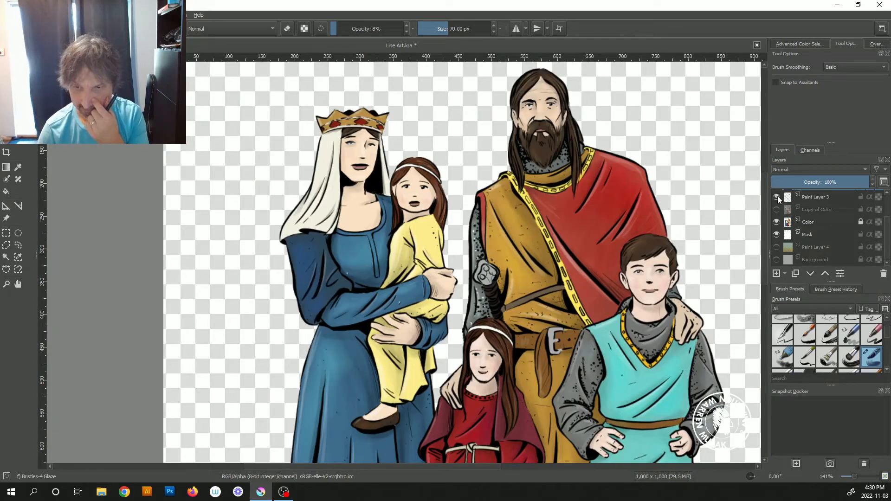
{"action": "left_click", "coordinate": [778, 196]}
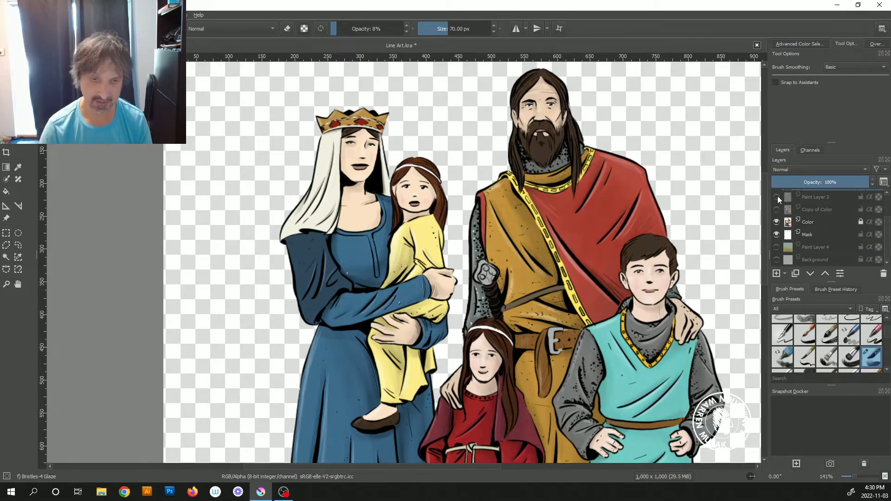
{"action": "left_click", "coordinate": [777, 197]}
{"action": "left_click", "coordinate": [778, 197]}
{"action": "left_click", "coordinate": [777, 197]}
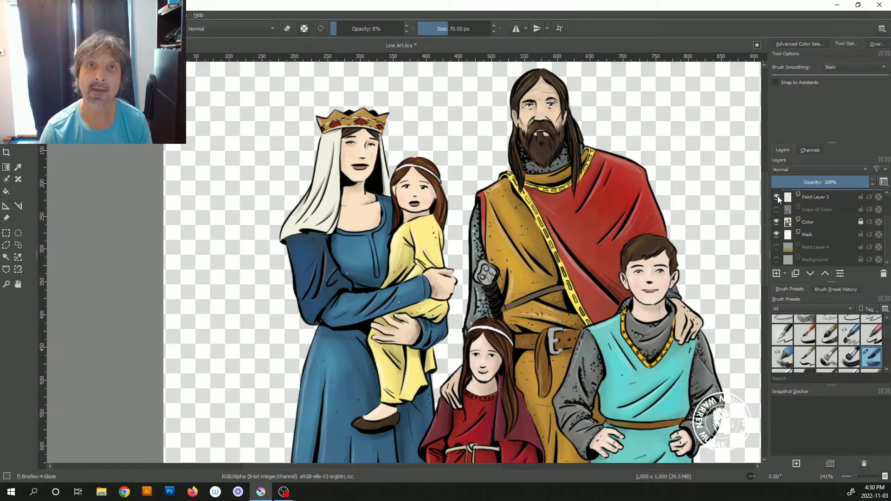
{"action": "key", "text": "1"}
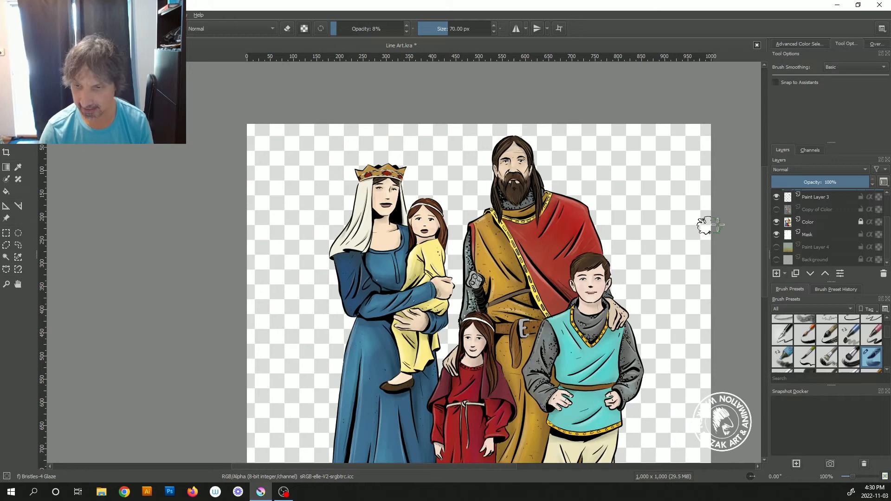
Hide the Highlights and Shadows layers and examine the color tints on the queen's dress up close.
{"action": "scroll", "coordinate": [780, 209], "scroll_direction": "up", "scroll_amount": 2}
{"action": "left_click", "coordinate": [778, 203]}
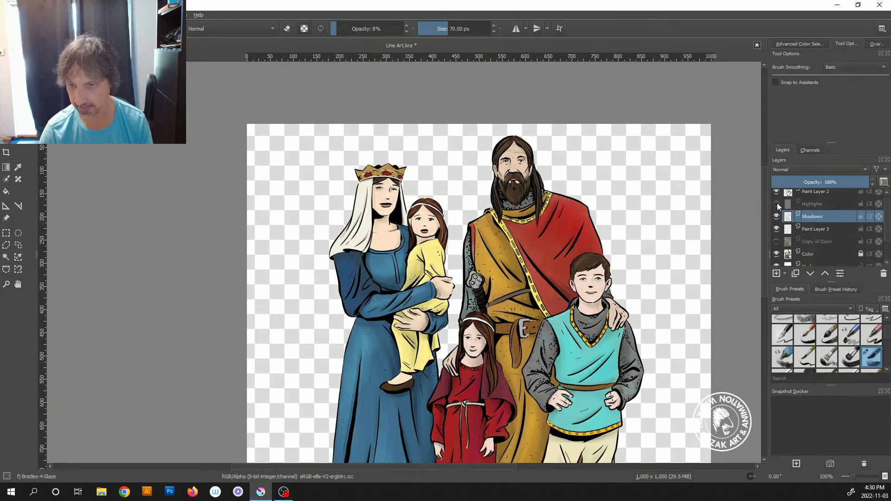
{"action": "left_click", "coordinate": [776, 217]}
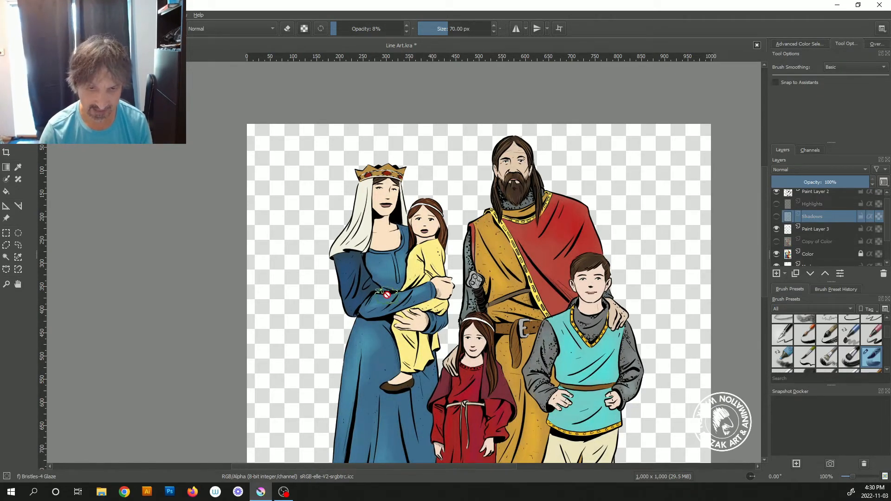
{"action": "scroll", "coordinate": [387, 262], "scroll_direction": "up", "scroll_amount": 3}
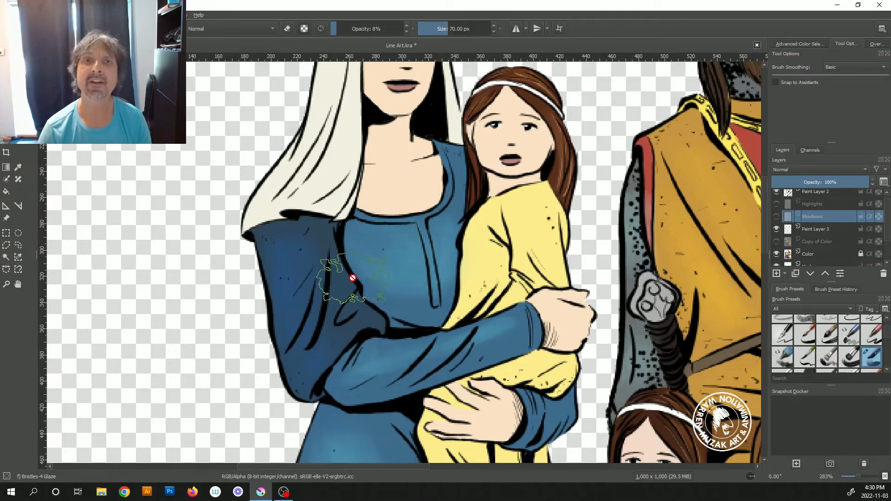
{"action": "scroll", "coordinate": [463, 265], "scroll_direction": "down", "scroll_amount": 2}
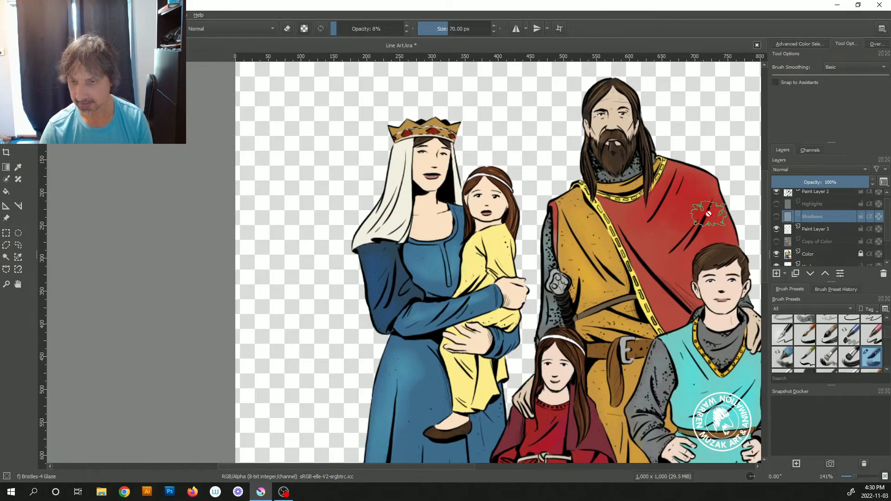
Show the Highlights and Shadows layers again and bring the full illustration into view.
{"action": "left_click", "coordinate": [776, 205]}
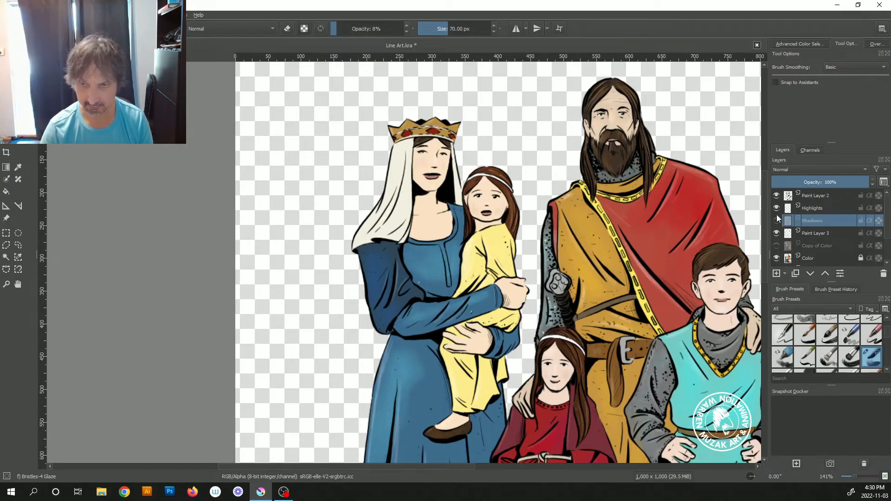
{"action": "left_click", "coordinate": [776, 220]}
{"action": "scroll", "coordinate": [509, 189], "scroll_direction": "down", "scroll_amount": 3}
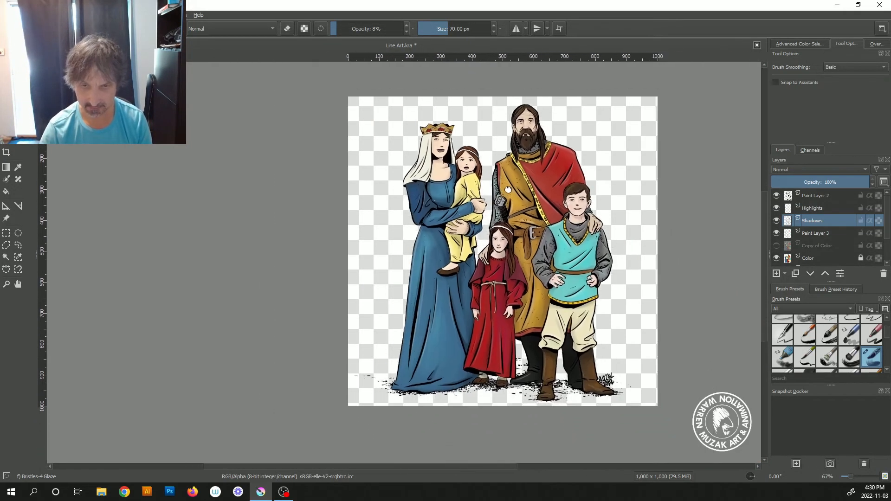
{"action": "left_click_drag", "start_coordinate": [509, 189], "coordinate": [494, 183]}
Show Paint Layer 4 and hide the Color, Mask, Paint Layer 3, Shadows, Highlights and Paint Layer 2 layers to isolate the painted background.
{"action": "scroll", "coordinate": [814, 217], "scroll_direction": "down", "scroll_amount": 1}
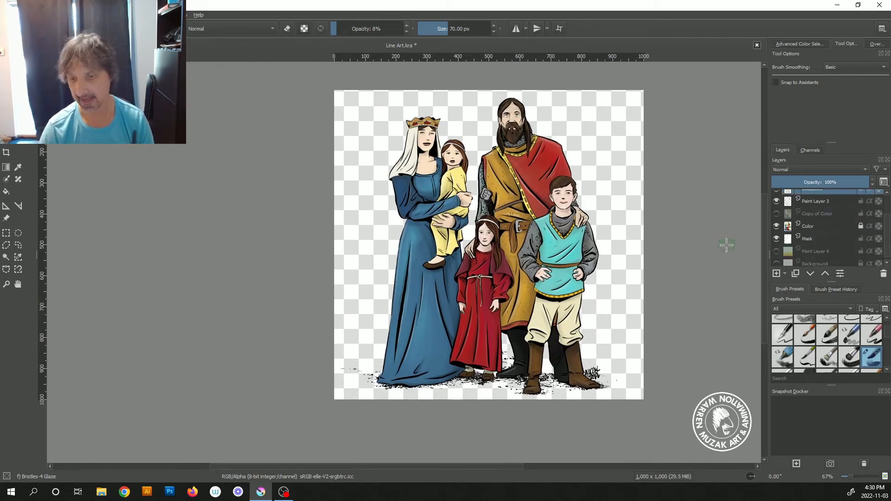
{"action": "left_click", "coordinate": [777, 252]}
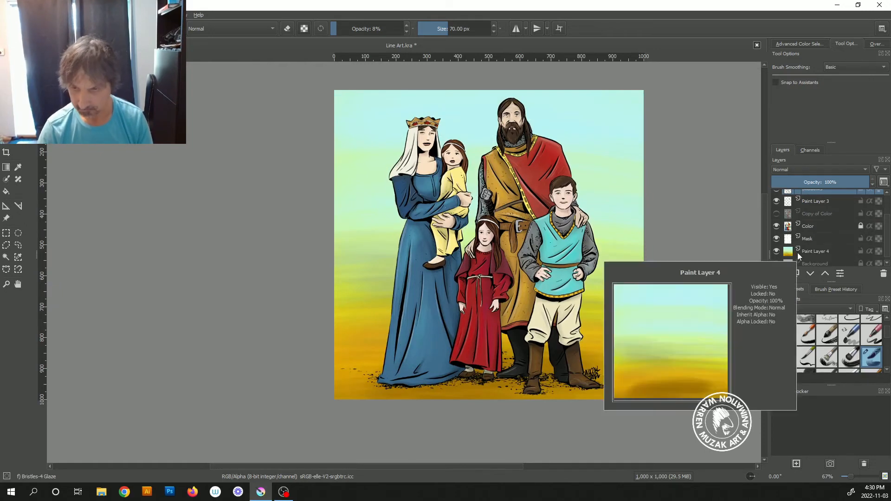
{"action": "left_click", "coordinate": [776, 226]}
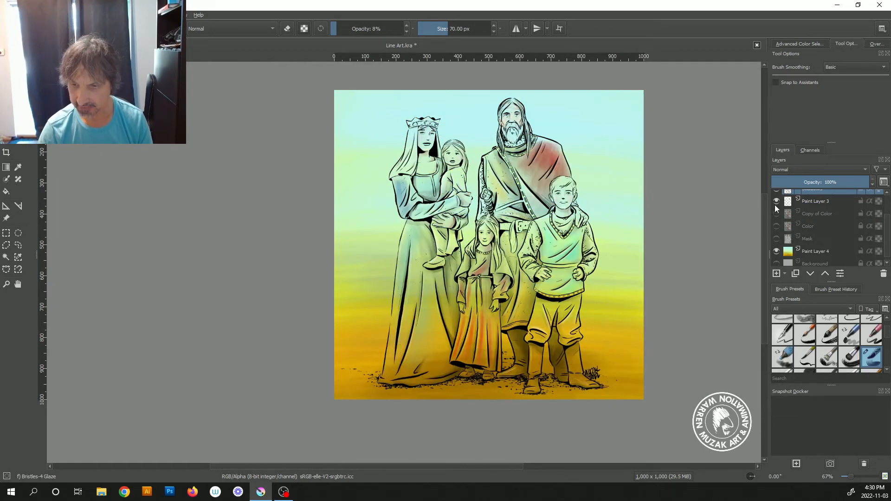
{"action": "left_click", "coordinate": [775, 204]}
{"action": "scroll", "coordinate": [774, 203], "scroll_direction": "up", "scroll_amount": 1}
{"action": "left_click", "coordinate": [775, 208]}
{"action": "left_click", "coordinate": [775, 195]}
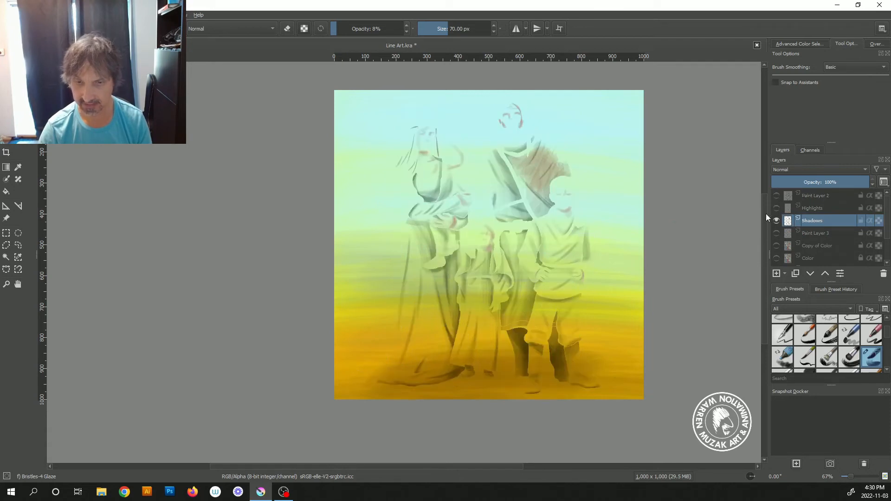
{"action": "key", "text": "1"}
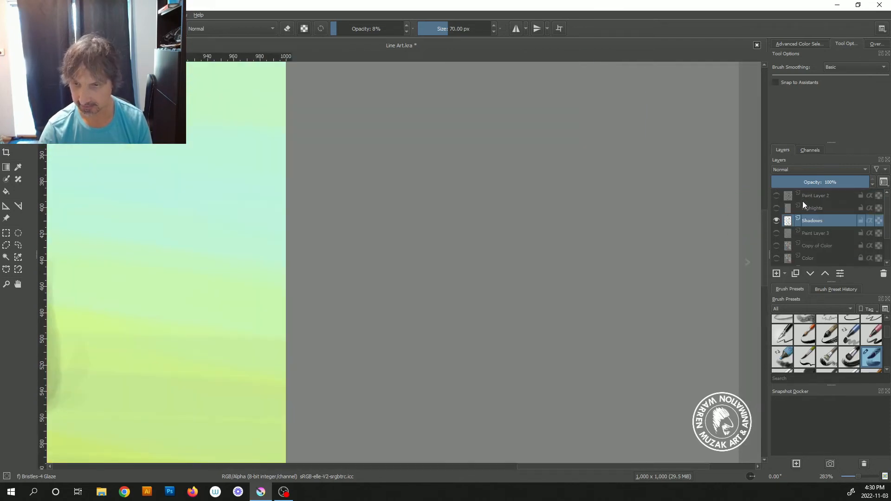
{"action": "left_click", "coordinate": [777, 221]}
Bring the whole background painting into view and examine its sky and ground colors on their own.
{"action": "key", "text": "1"}
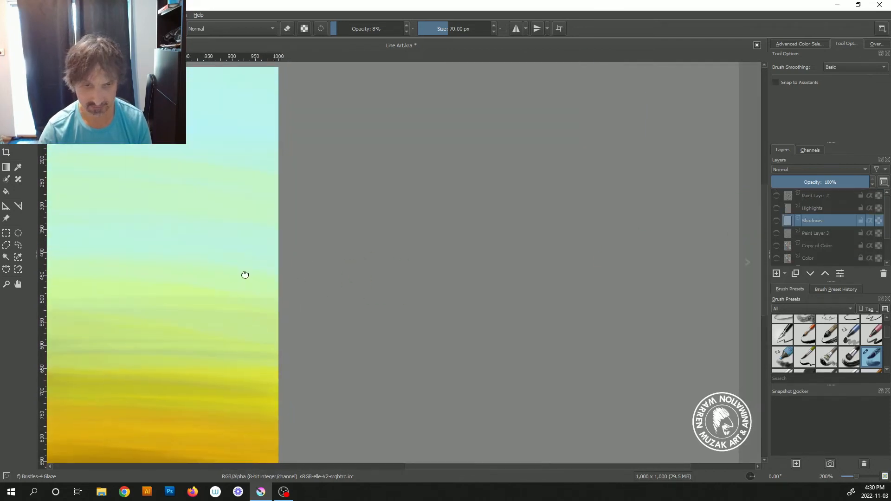
{"action": "left_click_drag", "start_coordinate": [245, 274], "coordinate": [727, 230]}
{"action": "scroll", "coordinate": [657, 243], "scroll_direction": "down", "scroll_amount": 2}
{"action": "left_click_drag", "start_coordinate": [656, 243], "coordinate": [569, 258]}
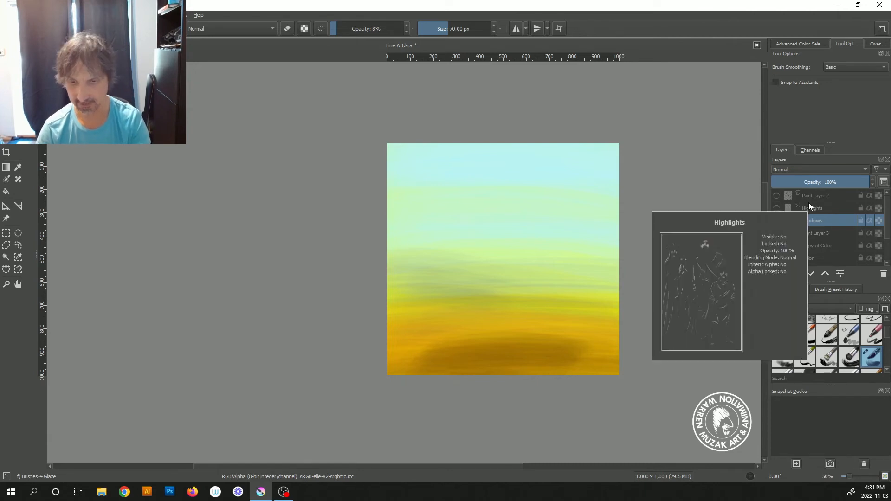
{"action": "left_click_drag", "start_coordinate": [809, 204], "coordinate": [798, 232]}
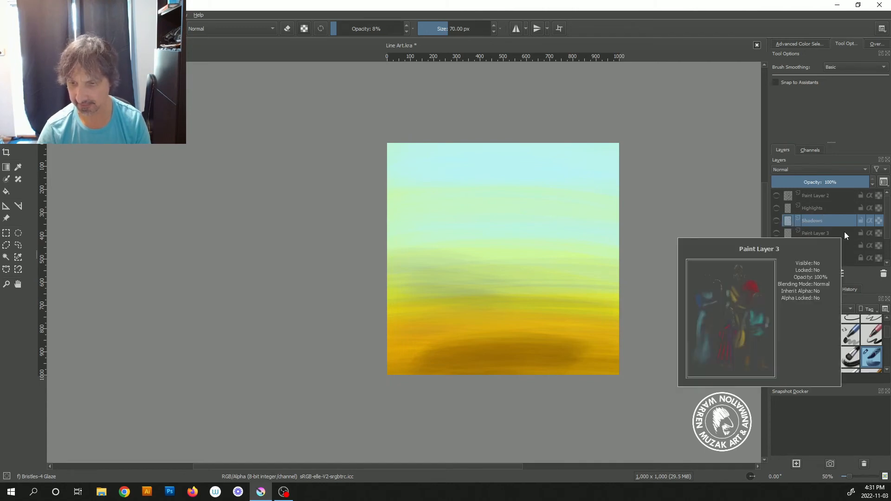
Show the Mask layer and select the family's white silhouette on it with the Contiguous Area Selection tool.
{"action": "scroll", "coordinate": [806, 234], "scroll_direction": "down", "scroll_amount": 1}
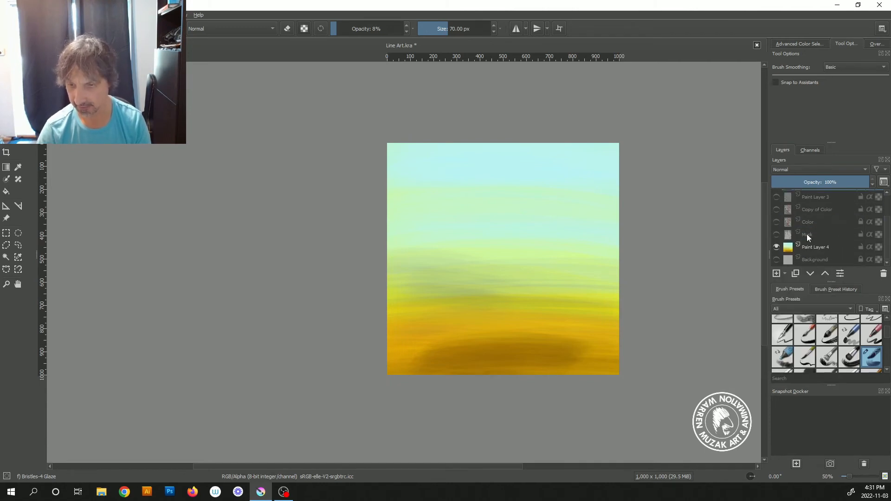
{"action": "left_click", "coordinate": [778, 234]}
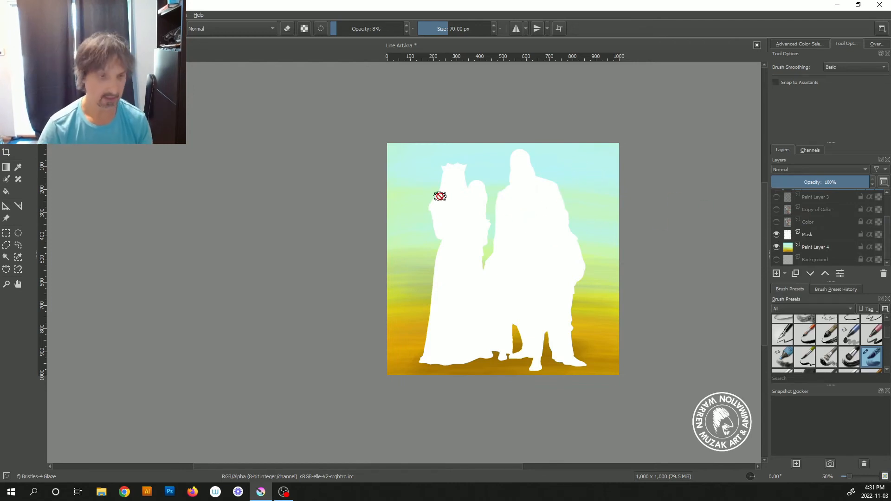
{"action": "left_click", "coordinate": [6, 259]}
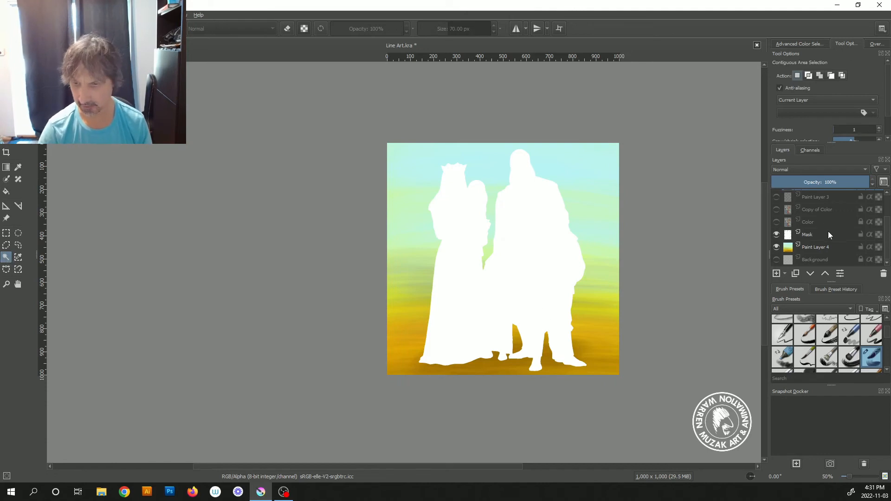
{"action": "left_click", "coordinate": [829, 235]}
{"action": "left_click", "coordinate": [525, 258]}
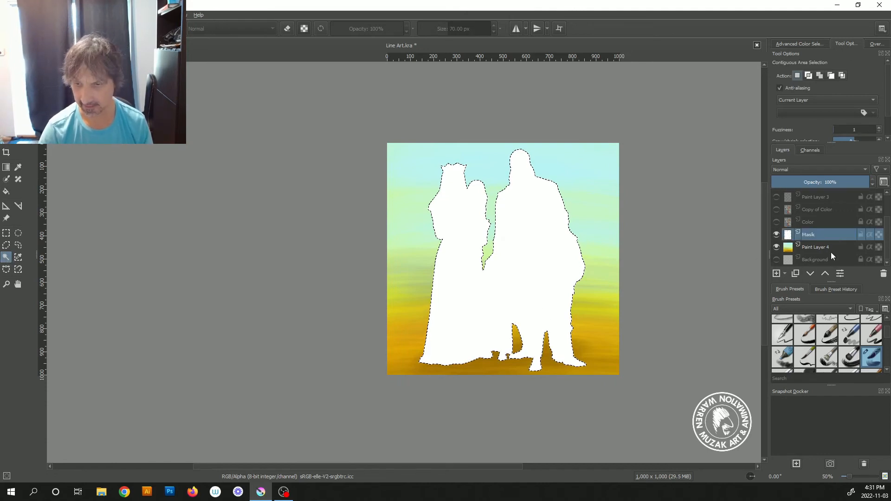
Hide the Mask layer and delete the selected silhouette area from Paint Layer 4.
{"action": "left_click", "coordinate": [829, 246]}
{"action": "left_click", "coordinate": [777, 235]}
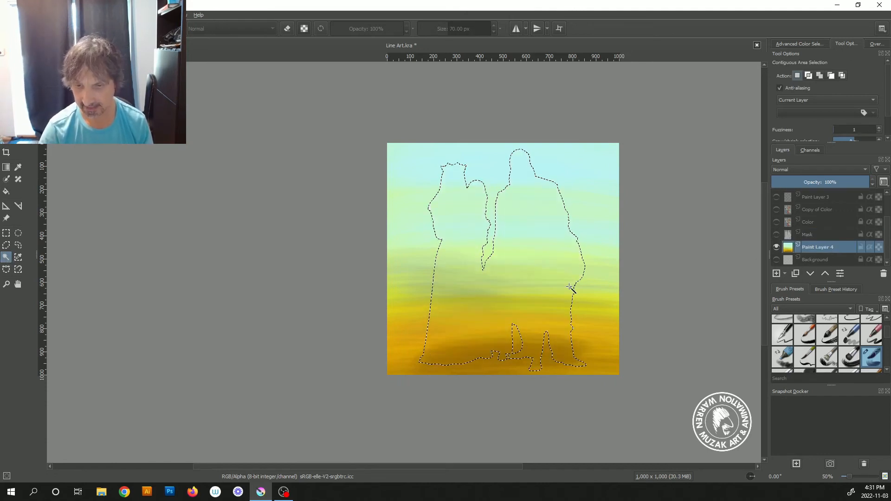
{"action": "key", "text": "Delete"}
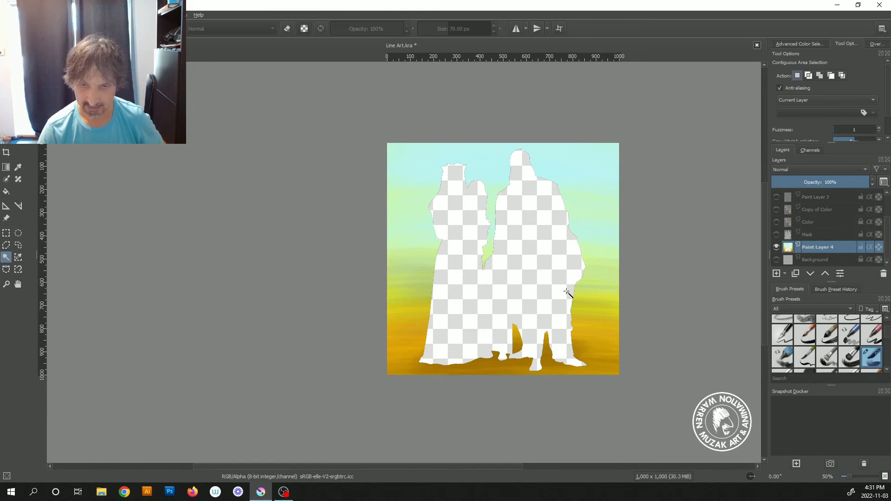
Select the whole canvas briefly, restore the silhouette selection and undo its deletion from Paint Layer 4.
{"action": "key", "text": "ctrl+a"}
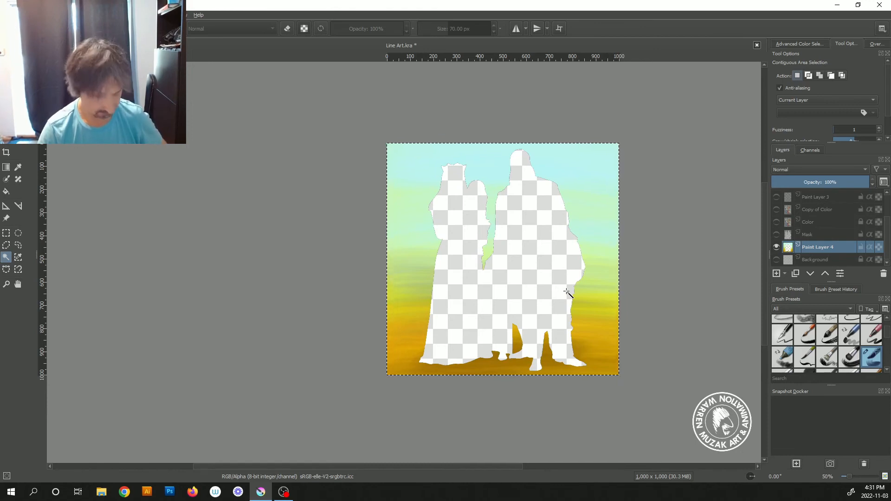
{"action": "key", "text": "ctrl+shift+a"}
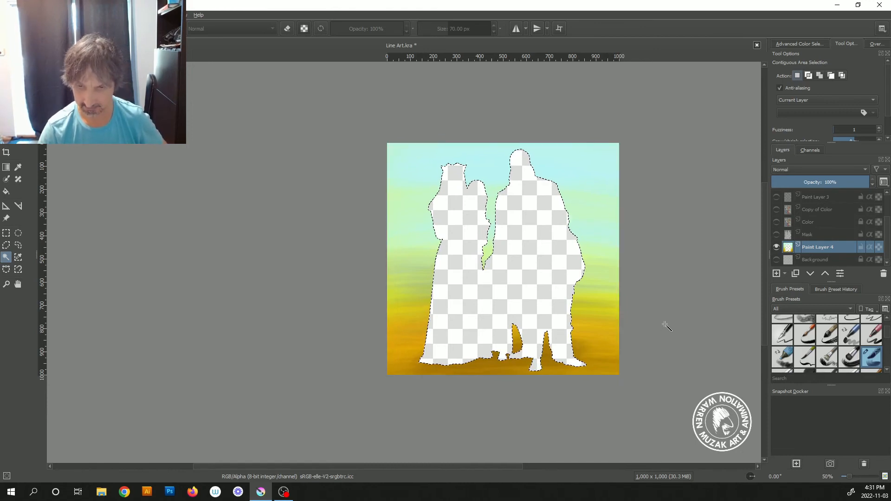
{"action": "key", "text": "ctrl+z"}
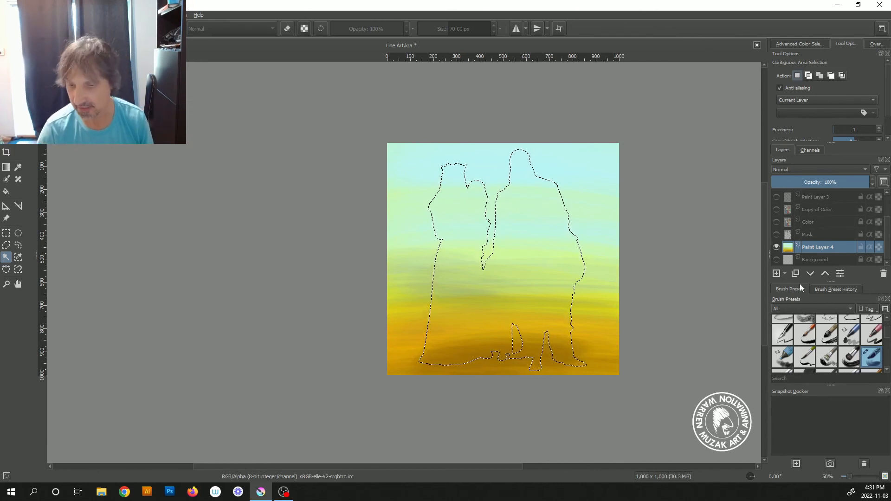
Show the Mask, Color, Copy of Color, Paint Layer 3, Shadows, Highlights and Paint Layer 2 layers over the background.
{"action": "left_click", "coordinate": [778, 234]}
{"action": "left_click", "coordinate": [777, 222]}
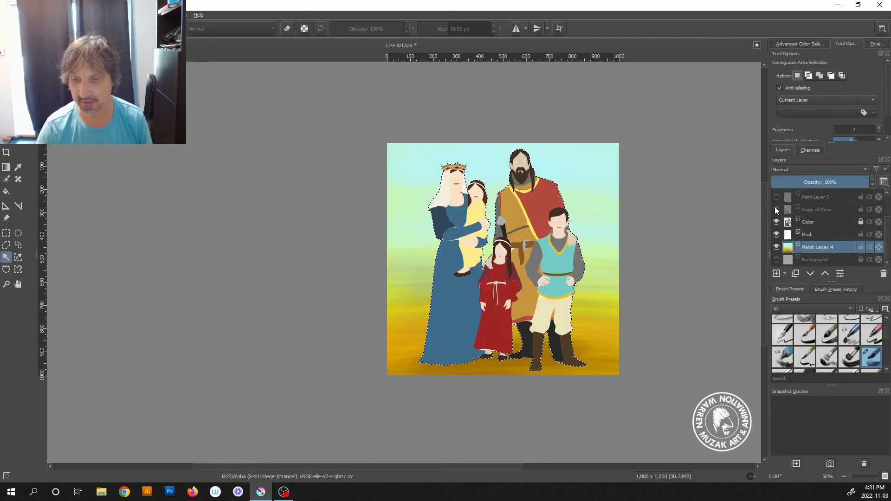
{"action": "left_click", "coordinate": [776, 209]}
{"action": "scroll", "coordinate": [782, 223], "scroll_direction": "up", "scroll_amount": 1}
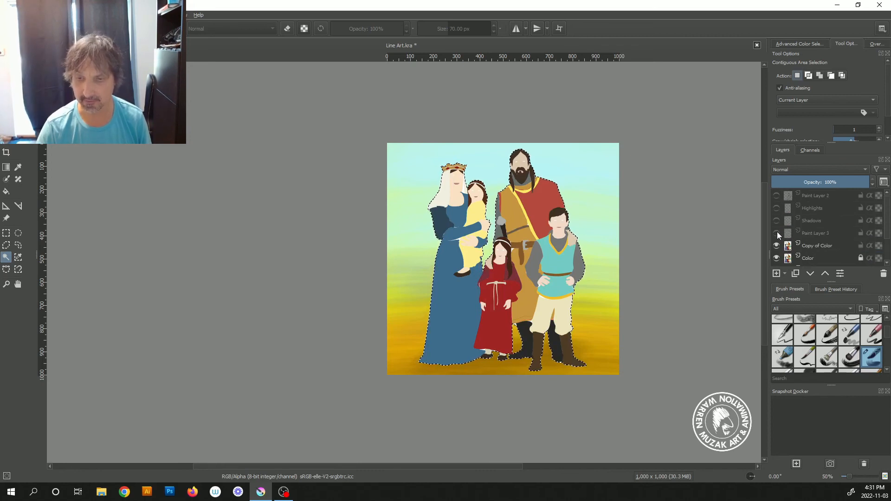
{"action": "left_click", "coordinate": [777, 233]}
{"action": "left_click", "coordinate": [776, 221]}
{"action": "left_click", "coordinate": [777, 208]}
{"action": "left_click", "coordinate": [777, 195]}
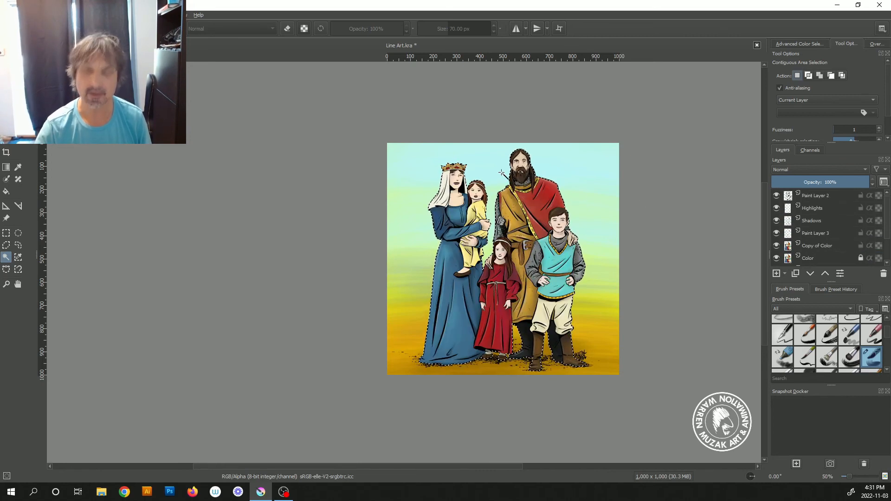